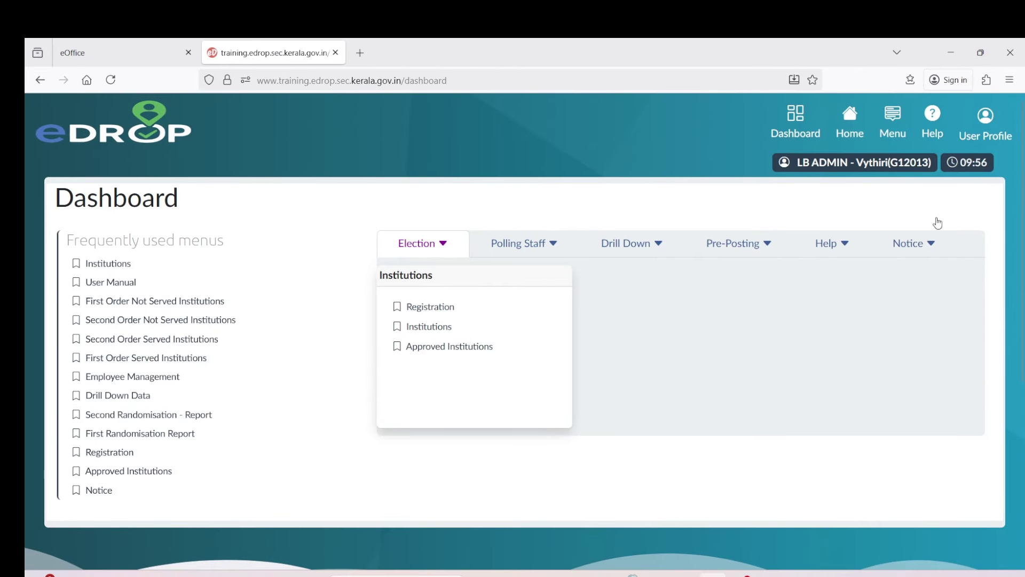
# Open the contact update page for the logged-in local body admin account
pyautogui.click(999, 133)
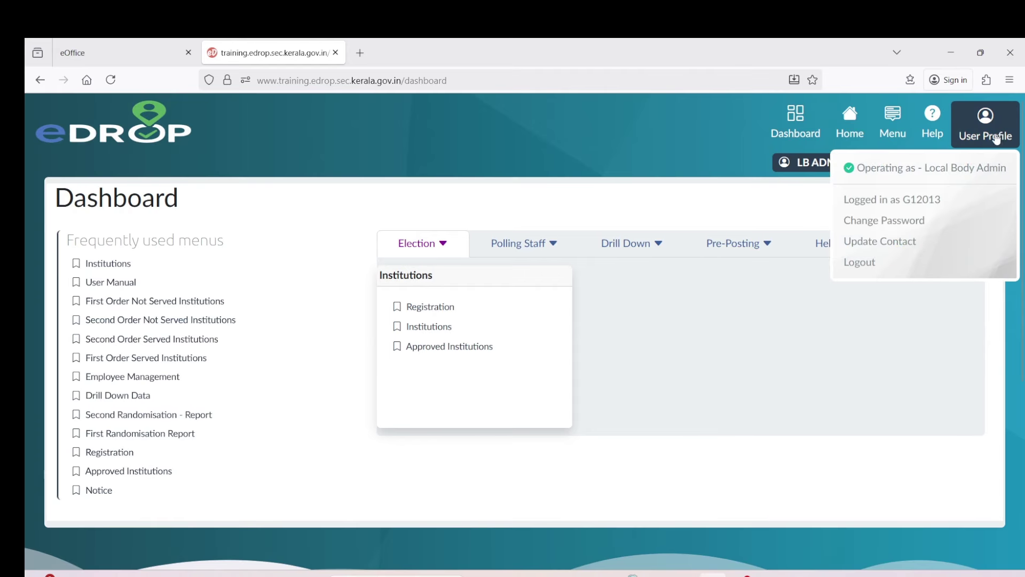
pyautogui.click(908, 244)
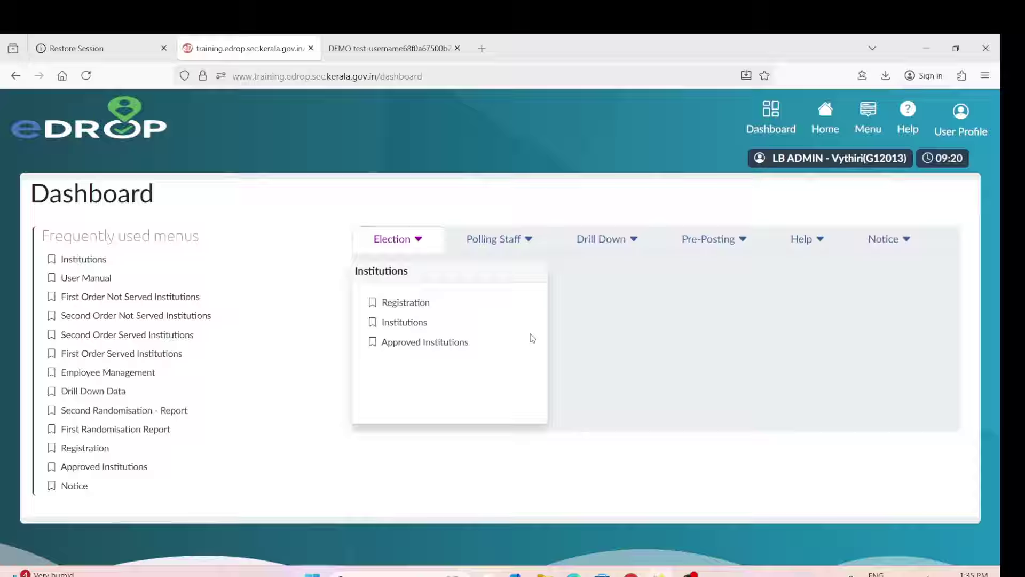
# Register institution "test test" under STATE BOARDS, Sulthanbathery, Cheeral, STATE, Judicial Services, with HoD designation Fair Copy Supt and the HoD's name, mobile and e-mail
pyautogui.click(420, 302)
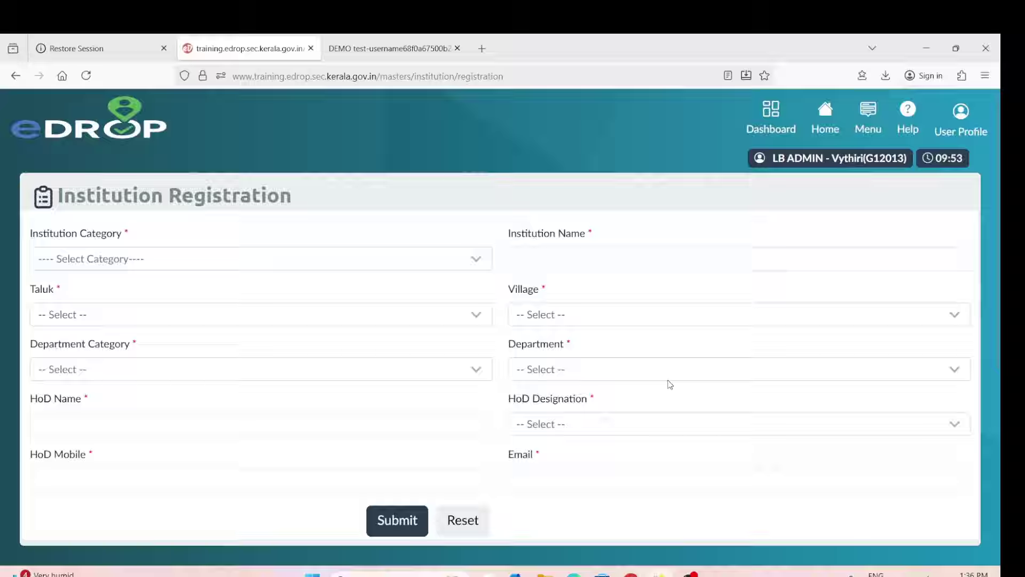
pyautogui.click(456, 260)
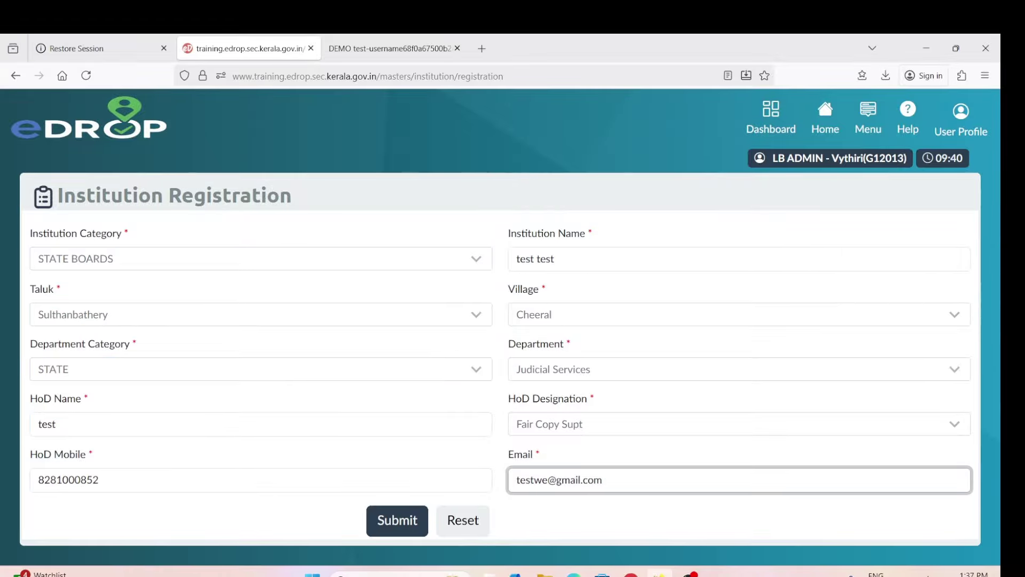
pyautogui.scroll(-2, 415, 409)
pyautogui.click(415, 406)
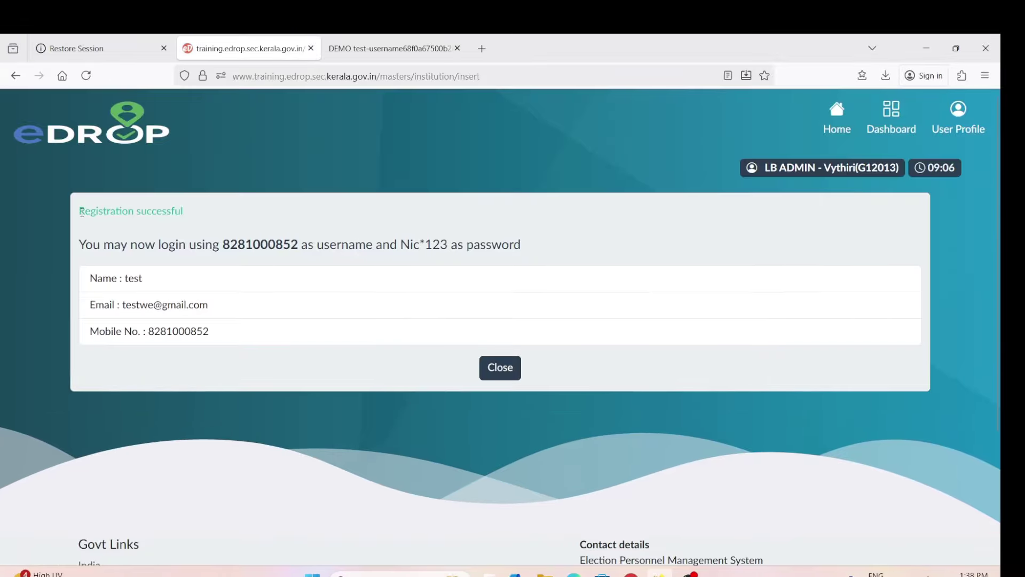
# Review the registration confirmation, including the login username, password, name, e-mail and mobile number
pyautogui.moveTo(79, 211); pyautogui.dragTo(176, 213)
pyautogui.click(228, 211)
pyautogui.doubleClick(227, 246)
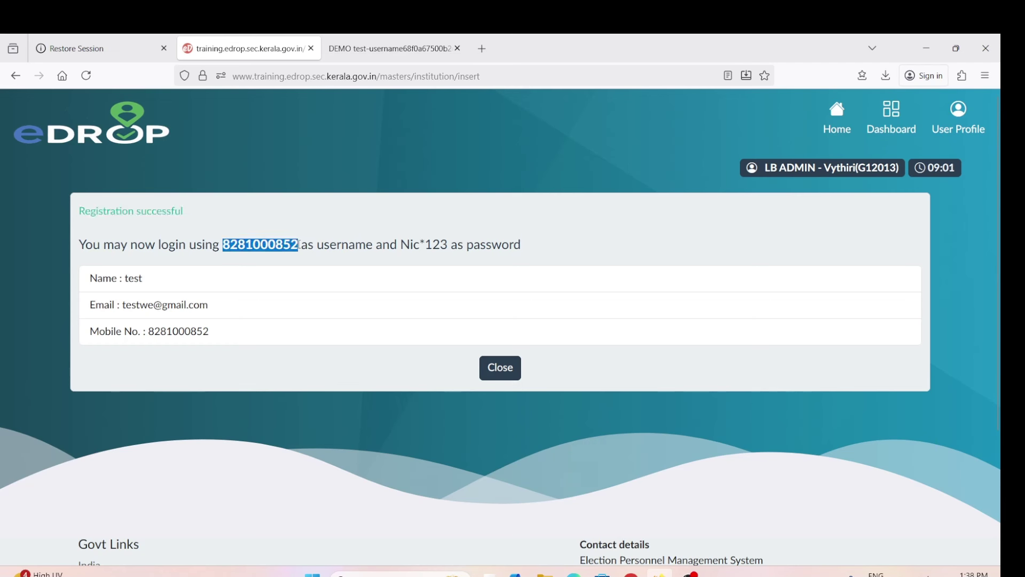
pyautogui.moveTo(447, 246); pyautogui.dragTo(399, 247)
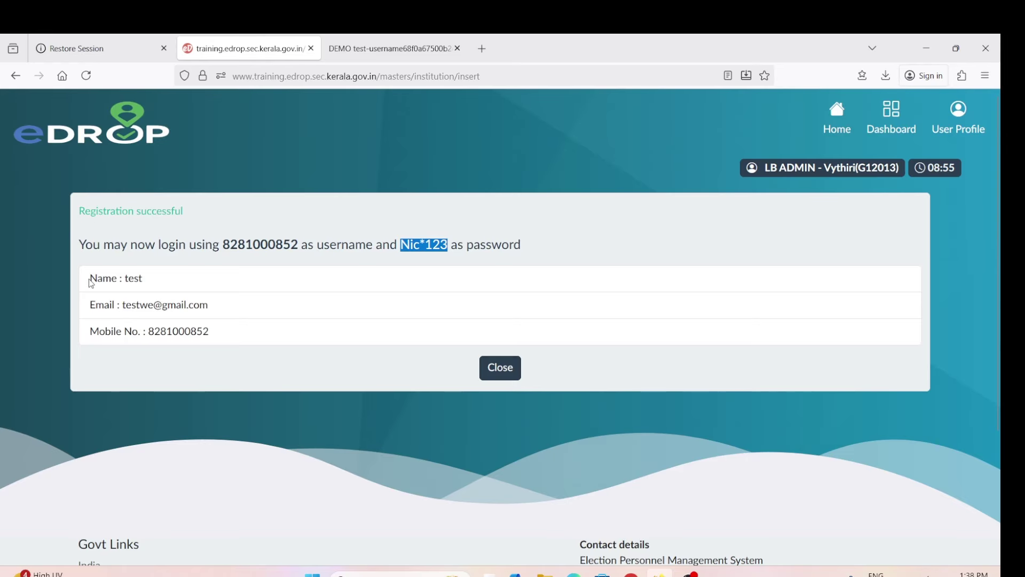
pyautogui.moveTo(89, 279); pyautogui.dragTo(277, 329)
pyautogui.click(276, 328)
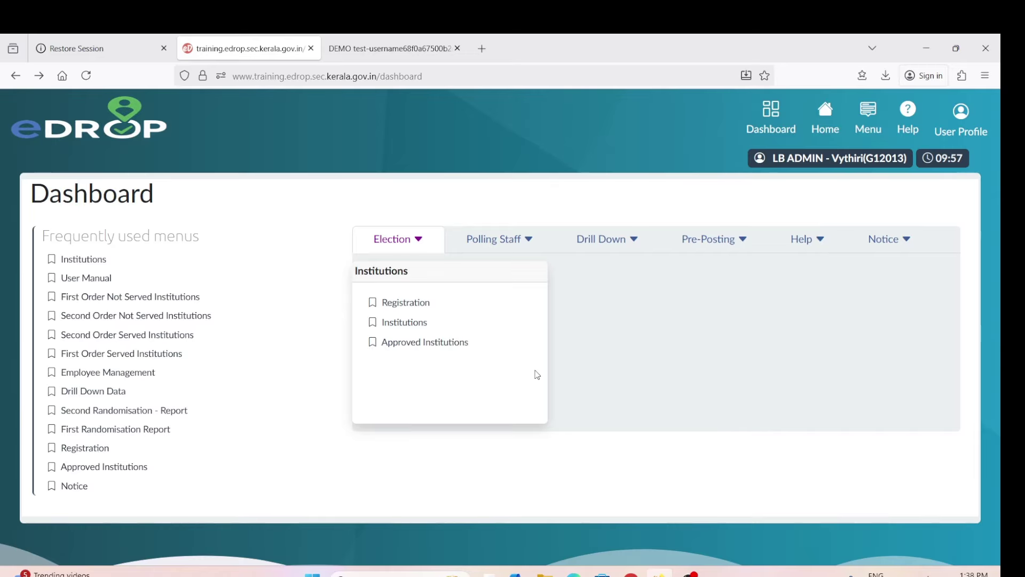
# Open the institutions list and find the newly registered "test test" entry
pyautogui.click(401, 329)
pyautogui.scroll(-5, 554, 323)
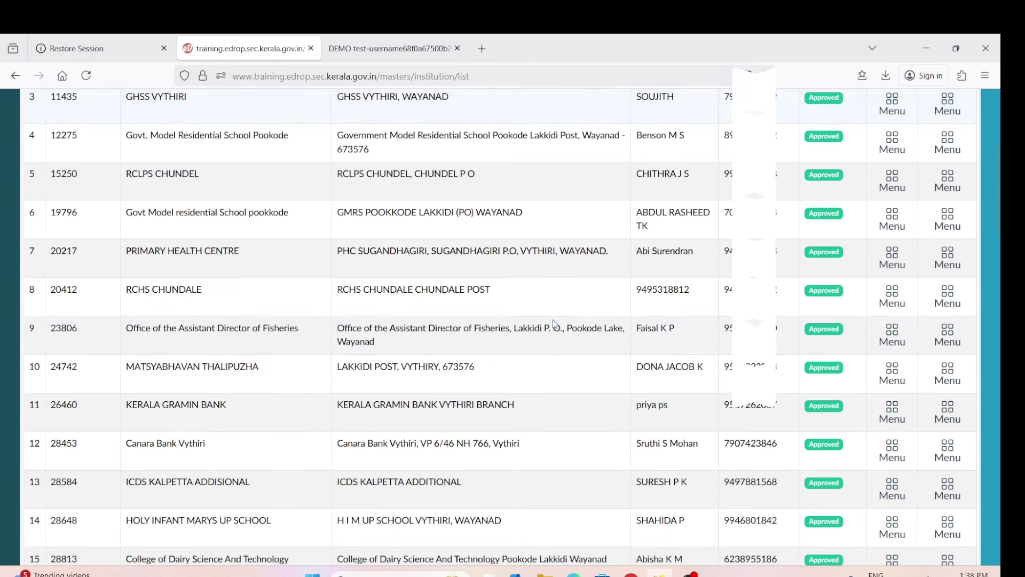
pyautogui.scroll(-20, 553, 323)
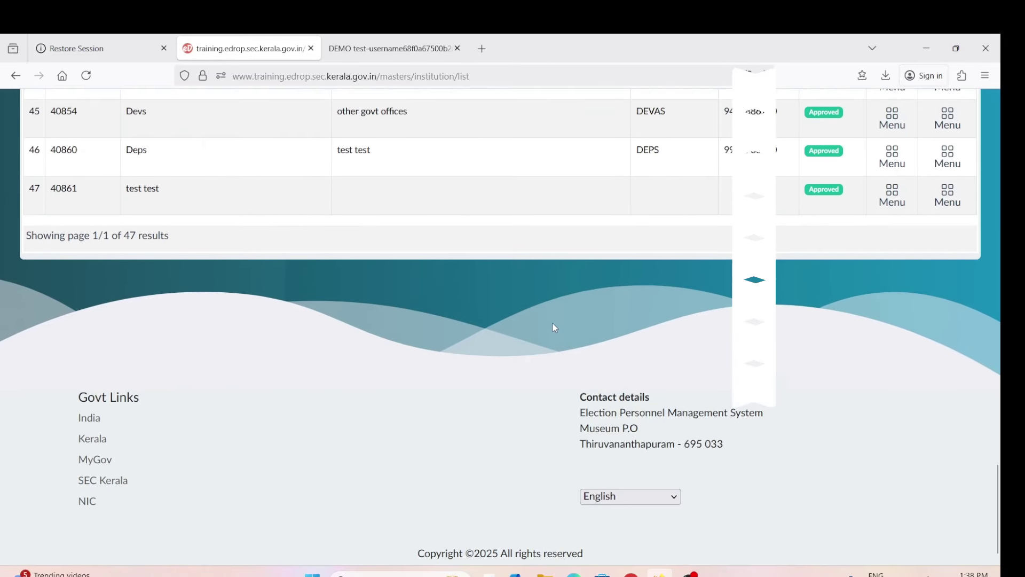
pyautogui.scroll(3, 552, 328)
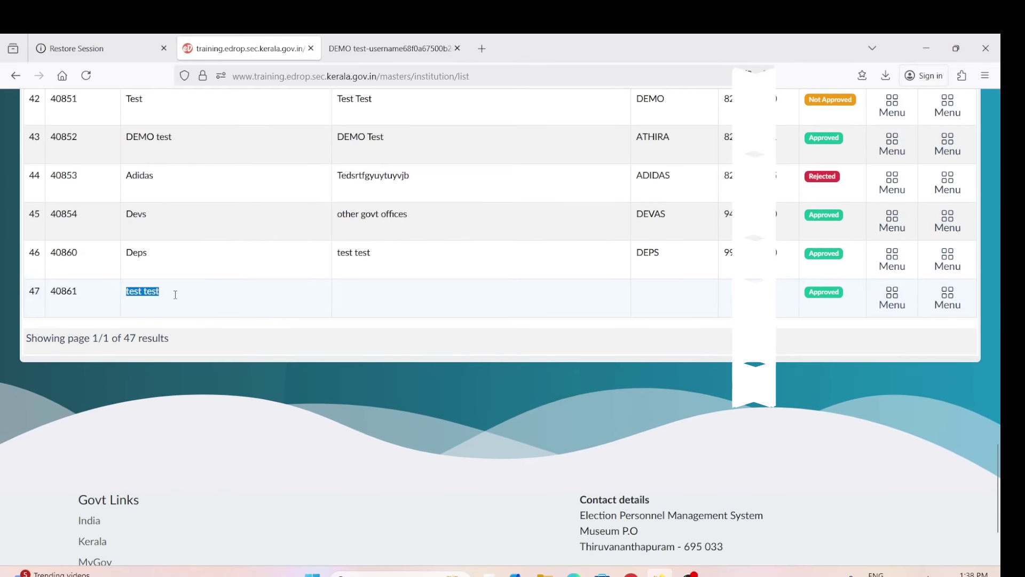
pyautogui.click(587, 295)
pyautogui.scroll(2, 632, 376)
pyautogui.scroll(-2, 631, 378)
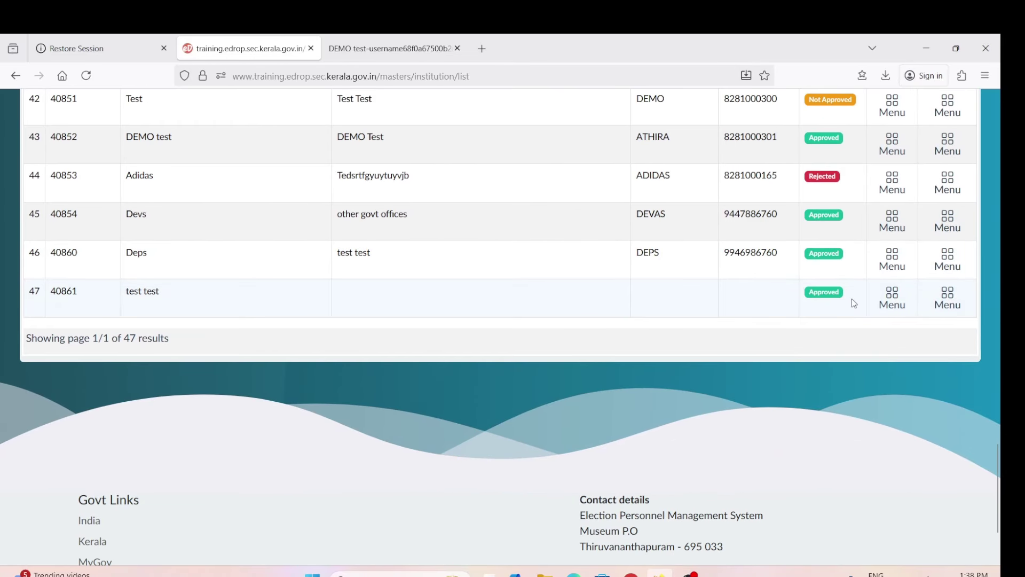
# View the full details of the institution "DEMO test" and close them
pyautogui.scroll(1, 892, 204)
pyautogui.click(899, 208)
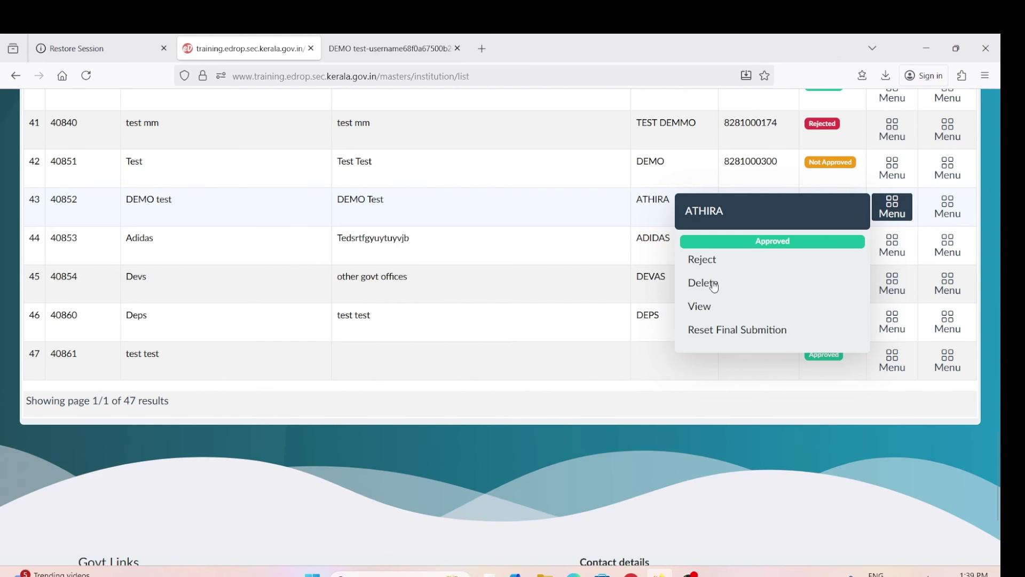
pyautogui.click(704, 305)
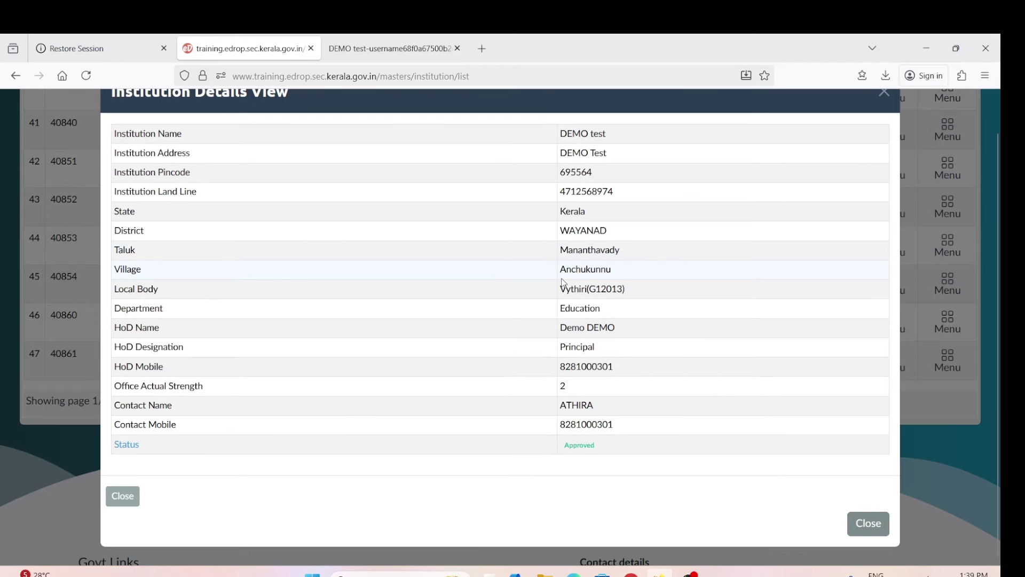
pyautogui.scroll(2, 906, 143)
pyautogui.click(885, 130)
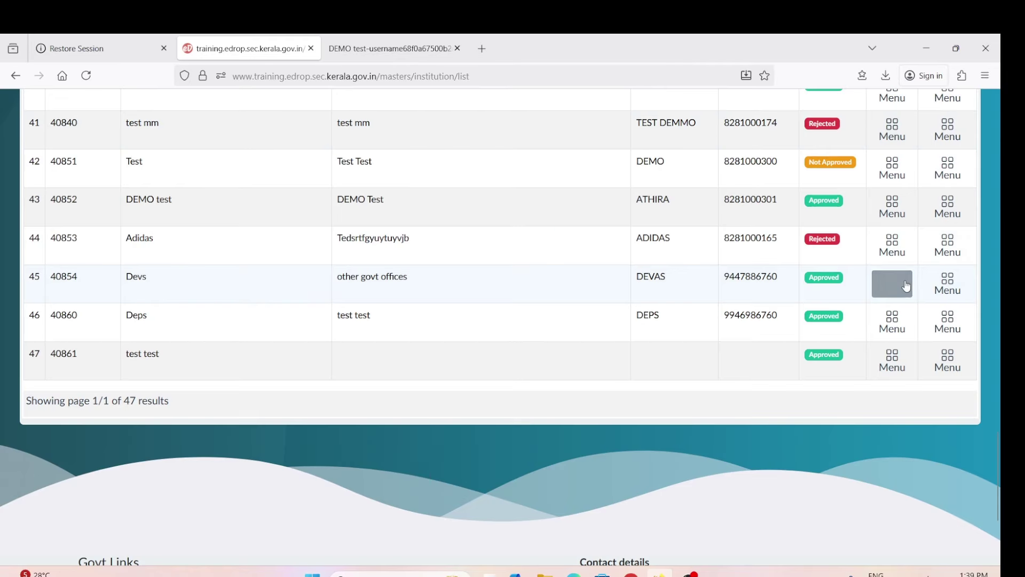
# Reset the final submission of the institution "DEMO test" and reload the institutions list
pyautogui.click(886, 210)
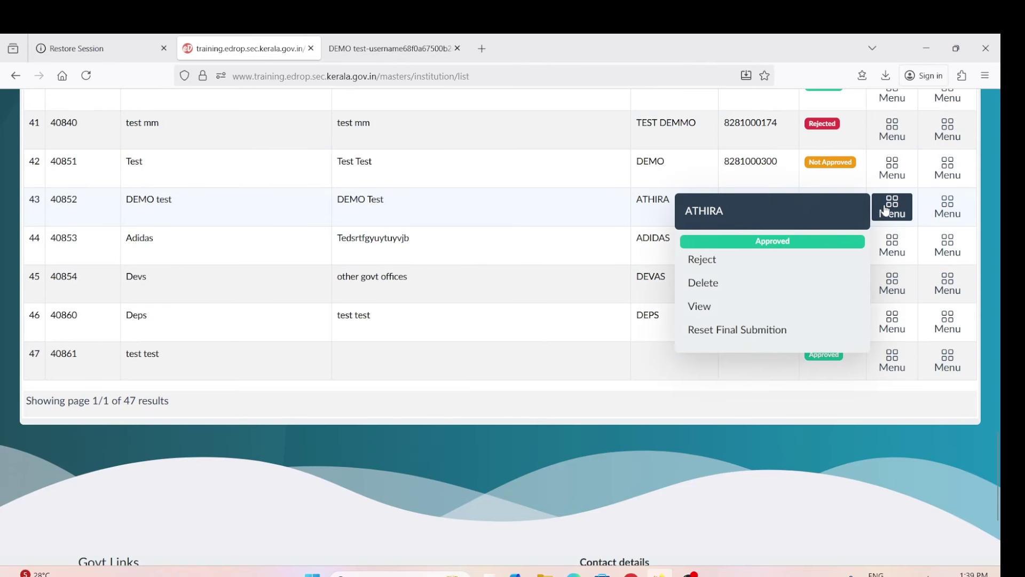
pyautogui.click(738, 333)
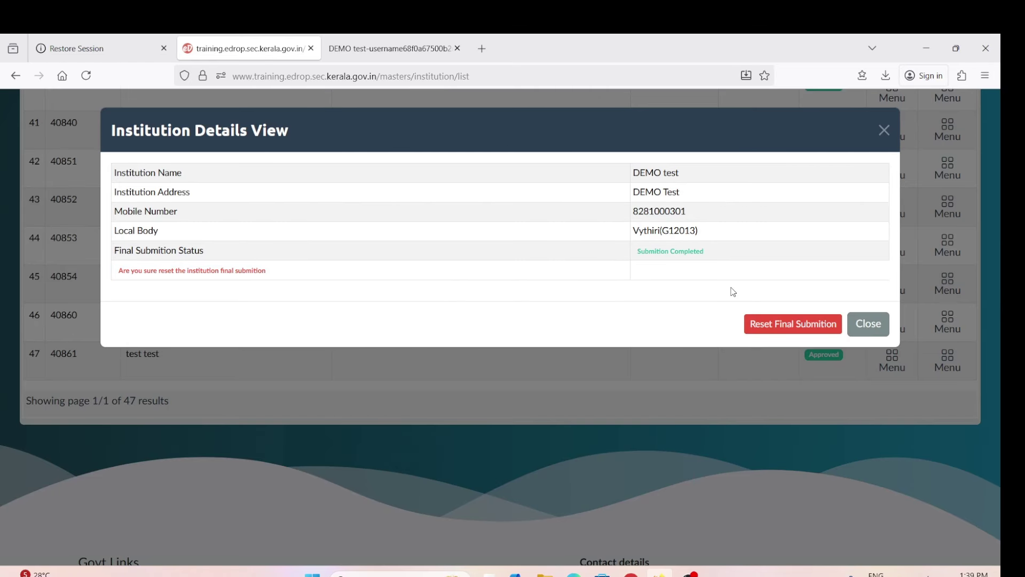
pyautogui.click(840, 322)
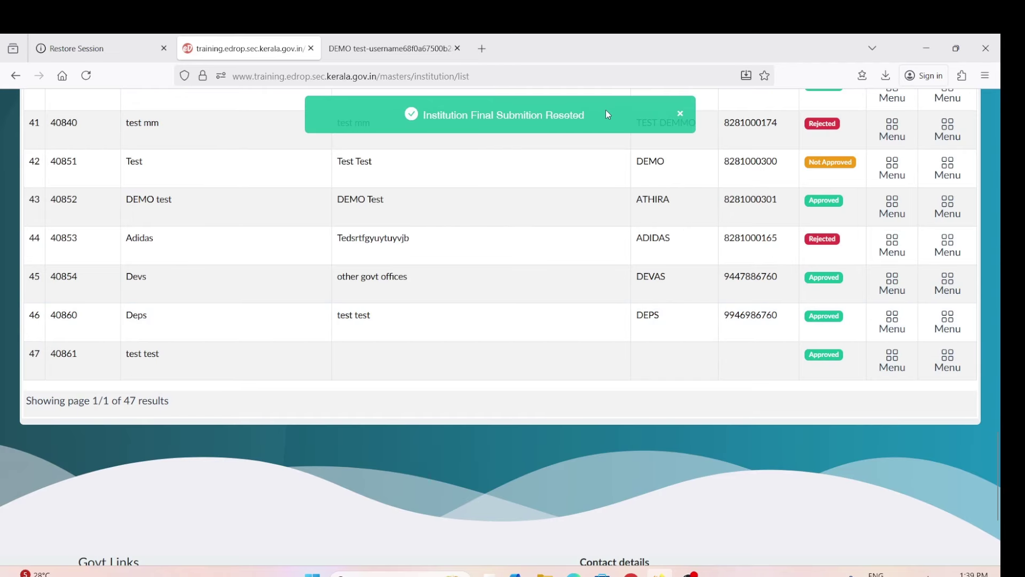
pyautogui.moveTo(605, 111); pyautogui.dragTo(409, 118)
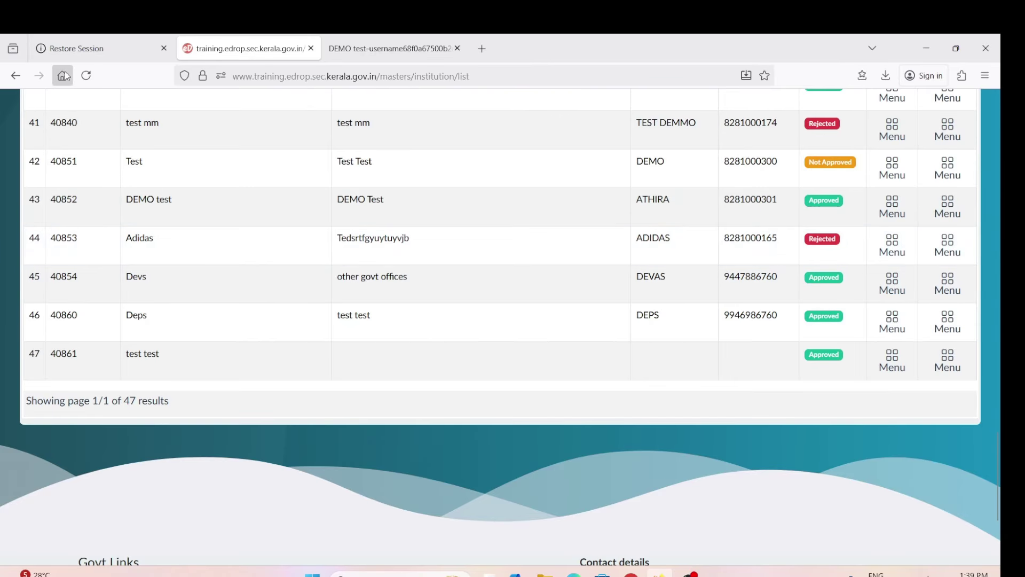
pyautogui.click(86, 78)
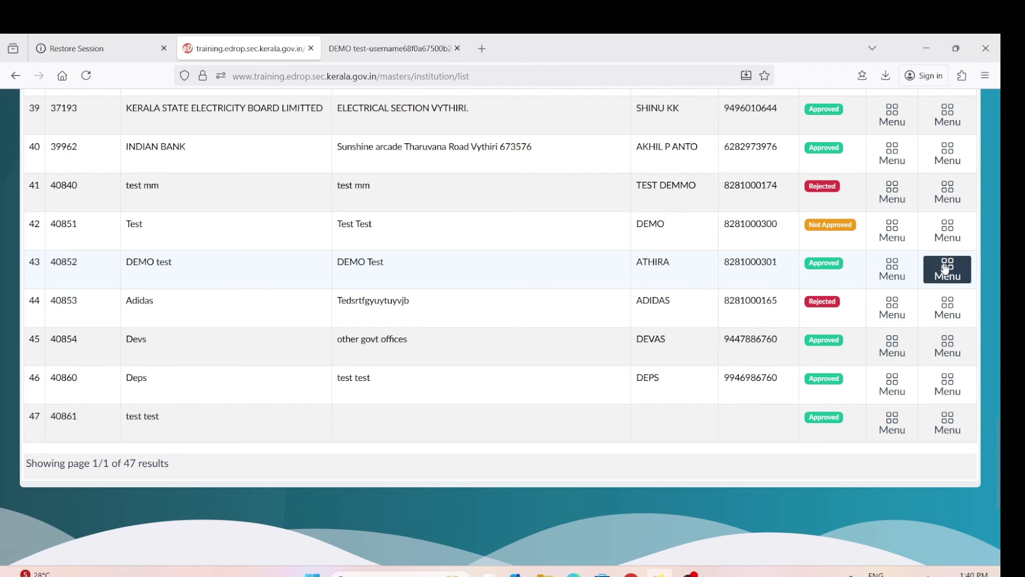
# View the form for adding a new user to the institution "DEMO test" and close it
pyautogui.click(951, 269)
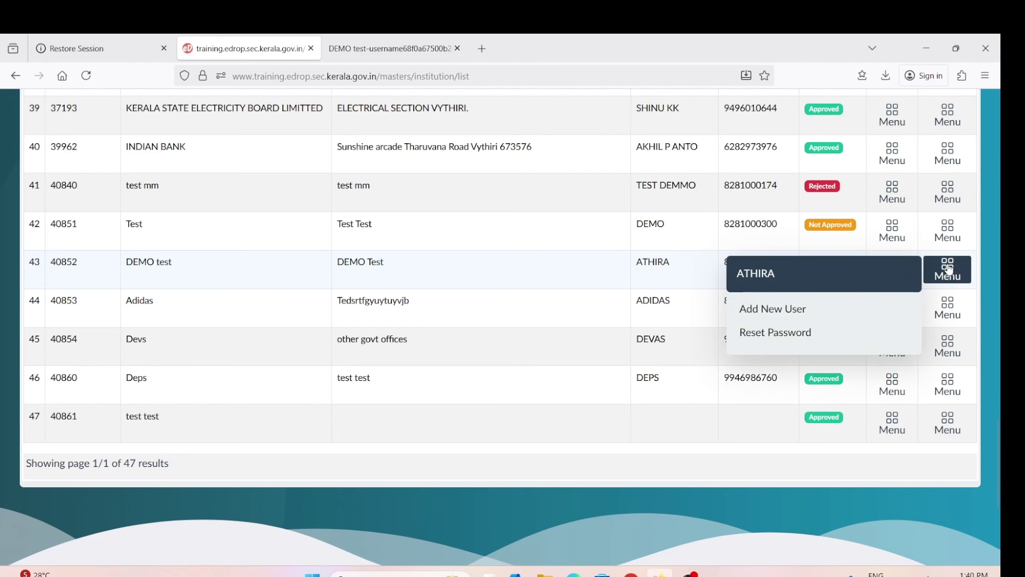
pyautogui.click(794, 312)
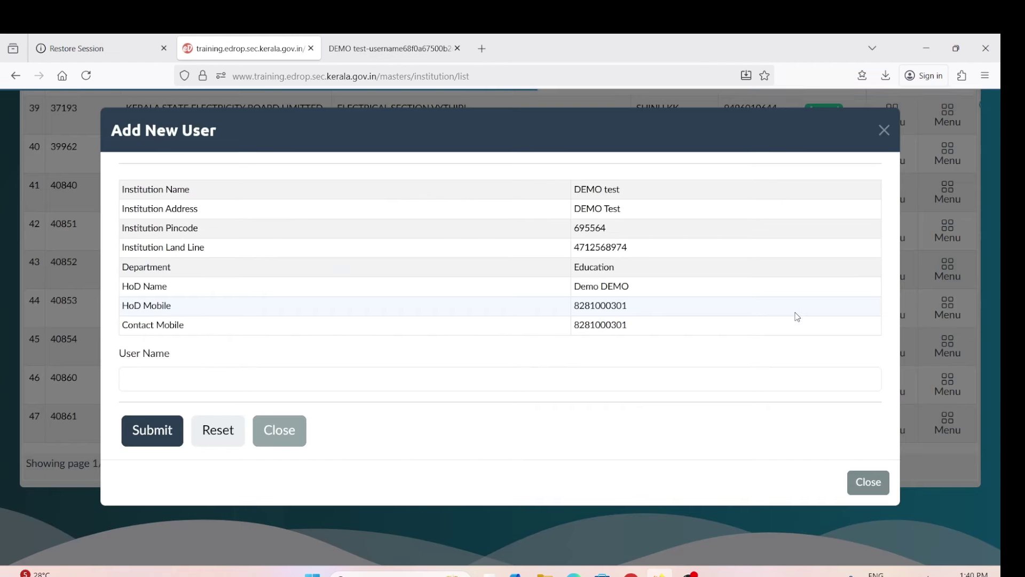
pyautogui.click(884, 130)
# Reset the login password of the existing user of the institution "DEMO test"
pyautogui.click(948, 270)
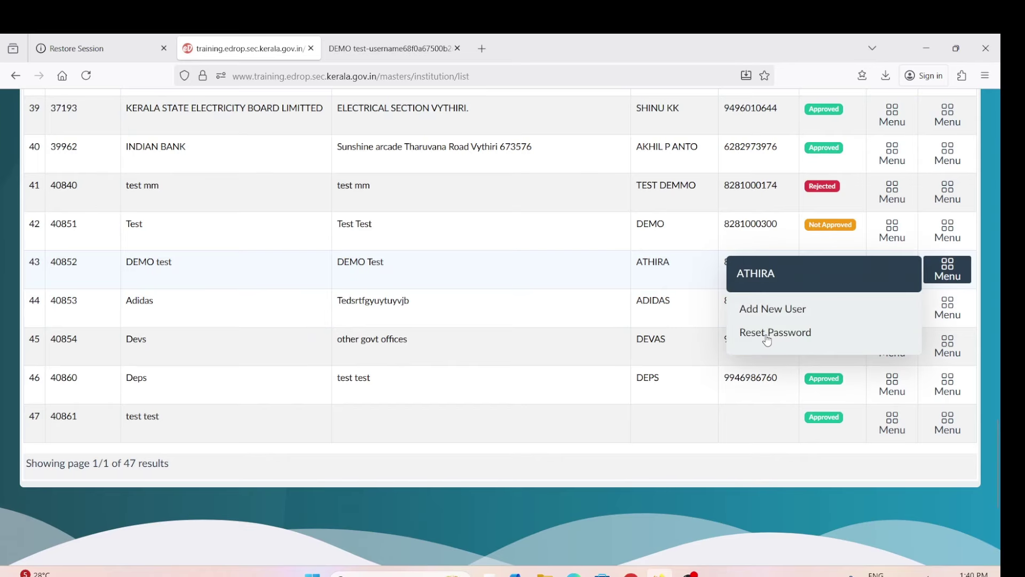
pyautogui.click(766, 334)
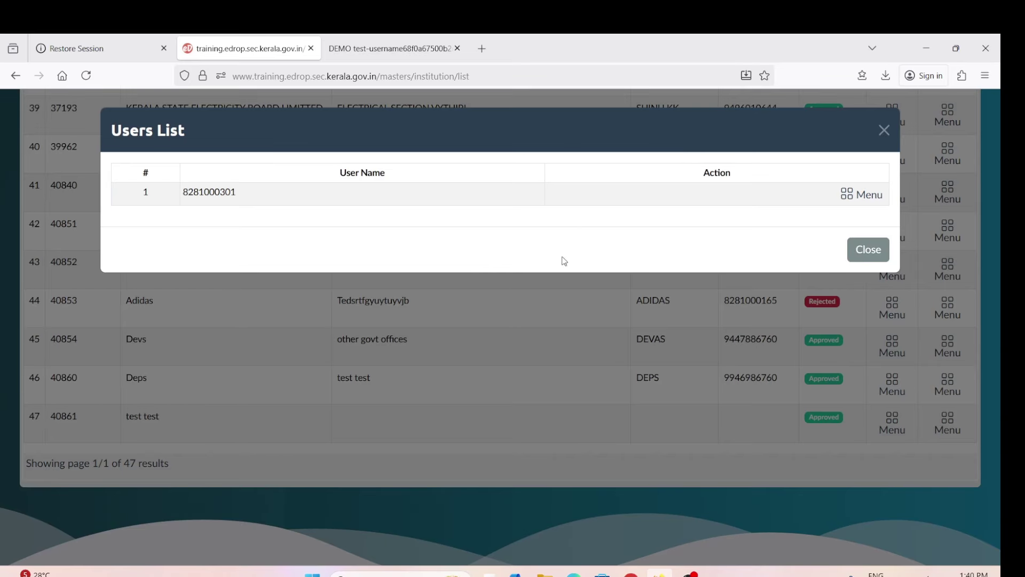
pyautogui.click(862, 195)
pyautogui.click(722, 241)
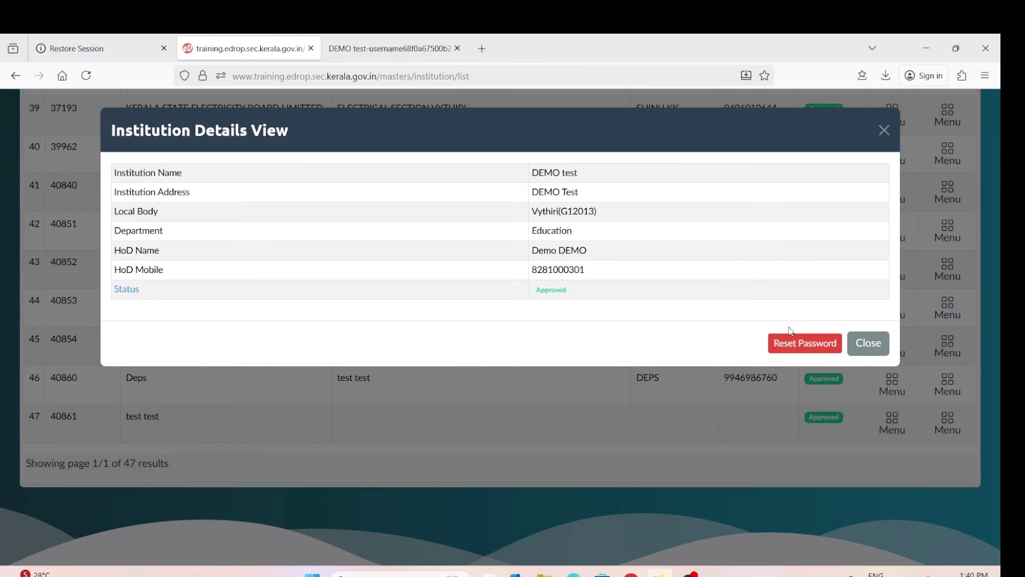
pyautogui.click(806, 344)
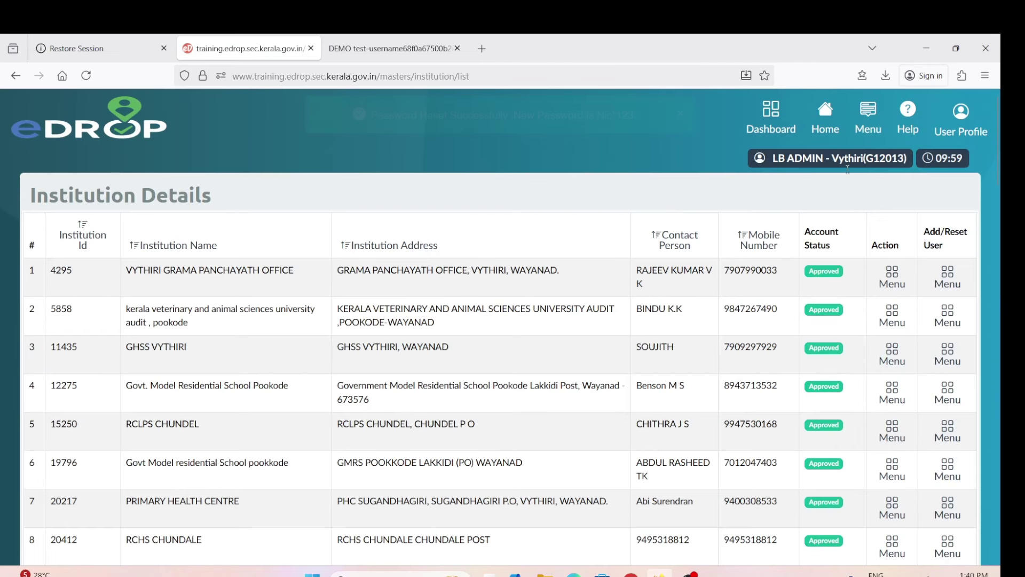
# Find the not-approved institution "Test" in the list, check its full details and close them
pyautogui.scroll(-3, 827, 201)
pyautogui.scroll(-20, 827, 198)
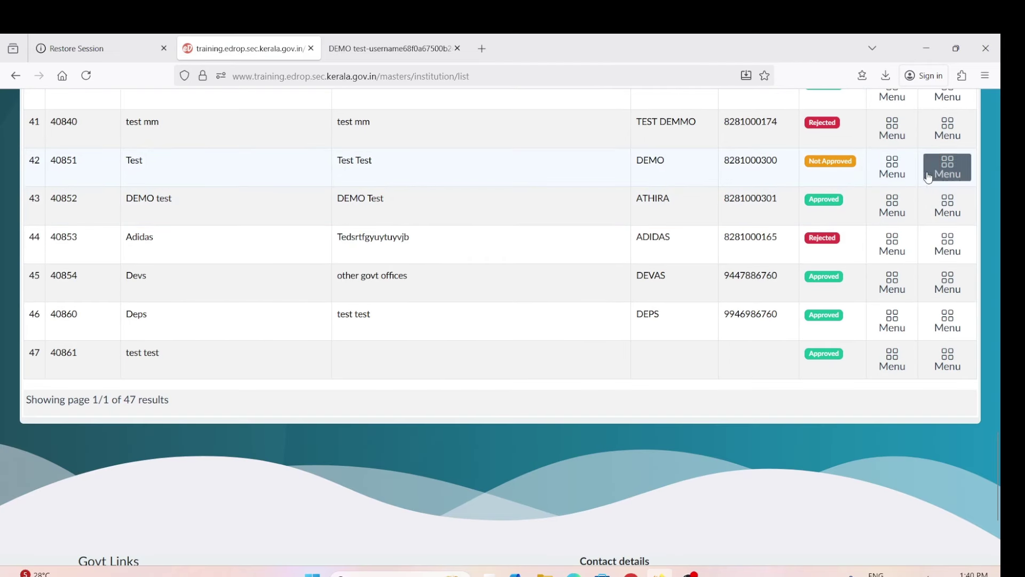
pyautogui.scroll(1, 929, 177)
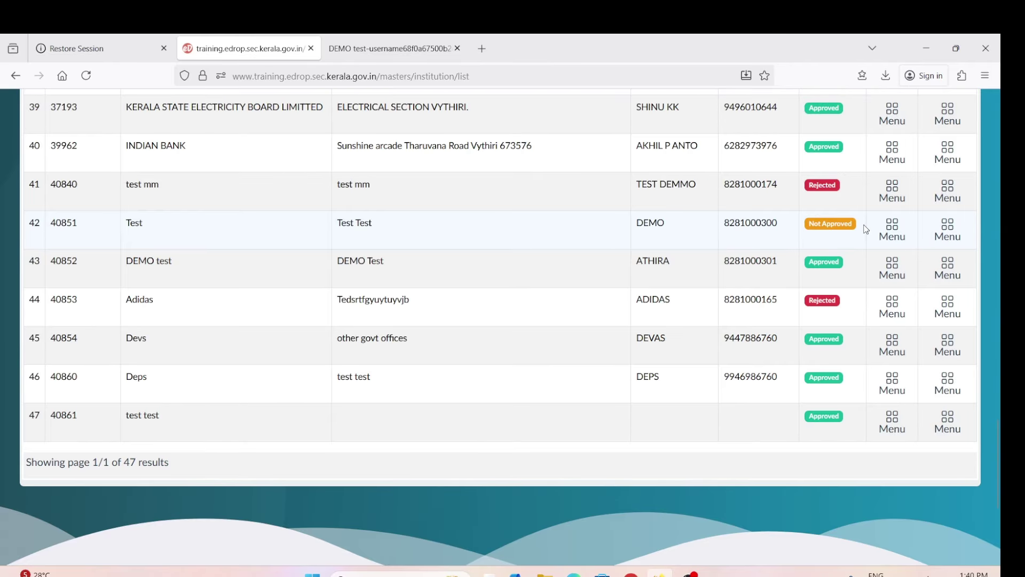
pyautogui.moveTo(854, 225); pyautogui.dragTo(805, 228)
pyautogui.click(904, 230)
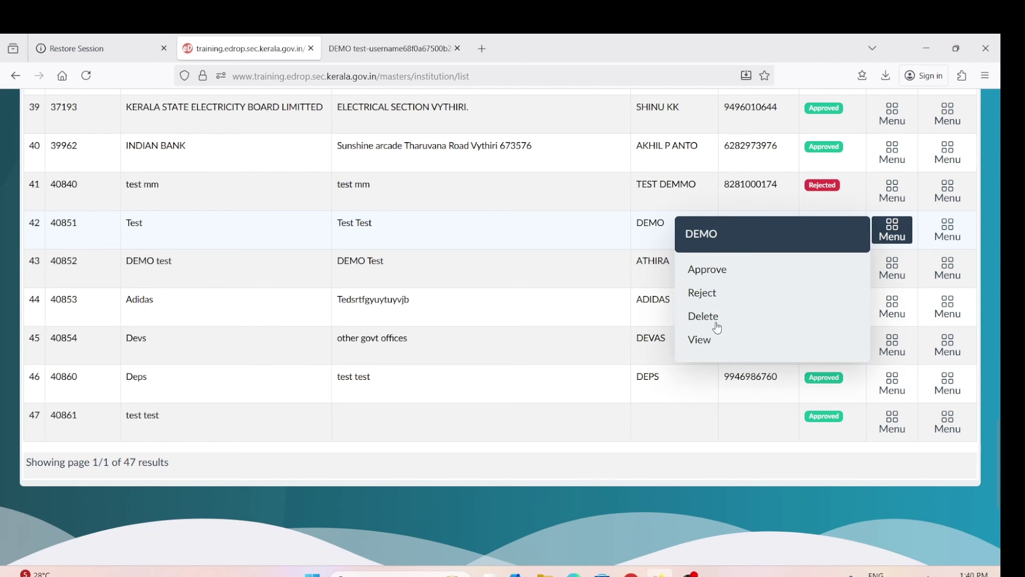
pyautogui.click(700, 340)
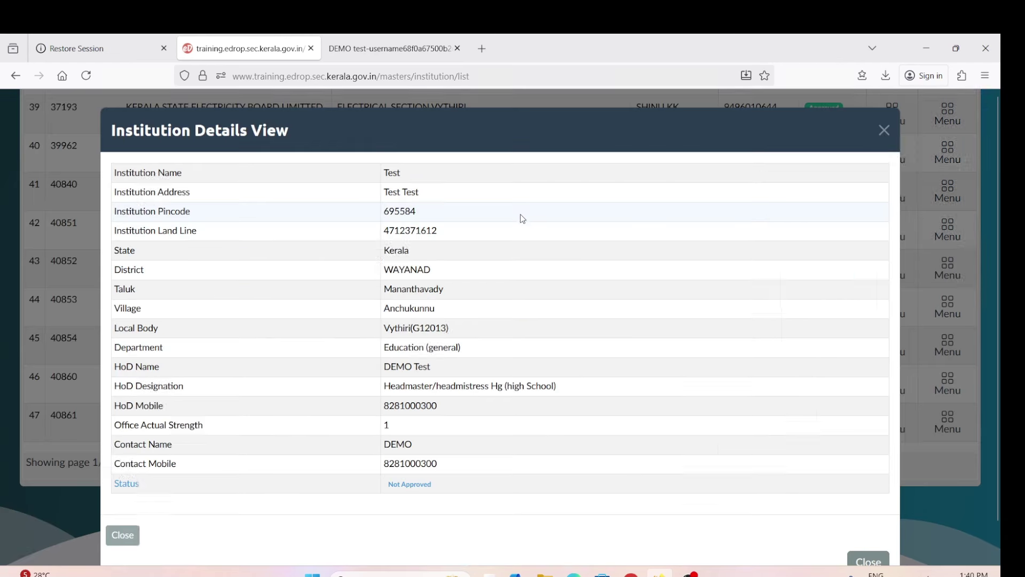
pyautogui.scroll(-1, 507, 192)
pyautogui.scroll(1, 507, 292)
pyautogui.click(882, 131)
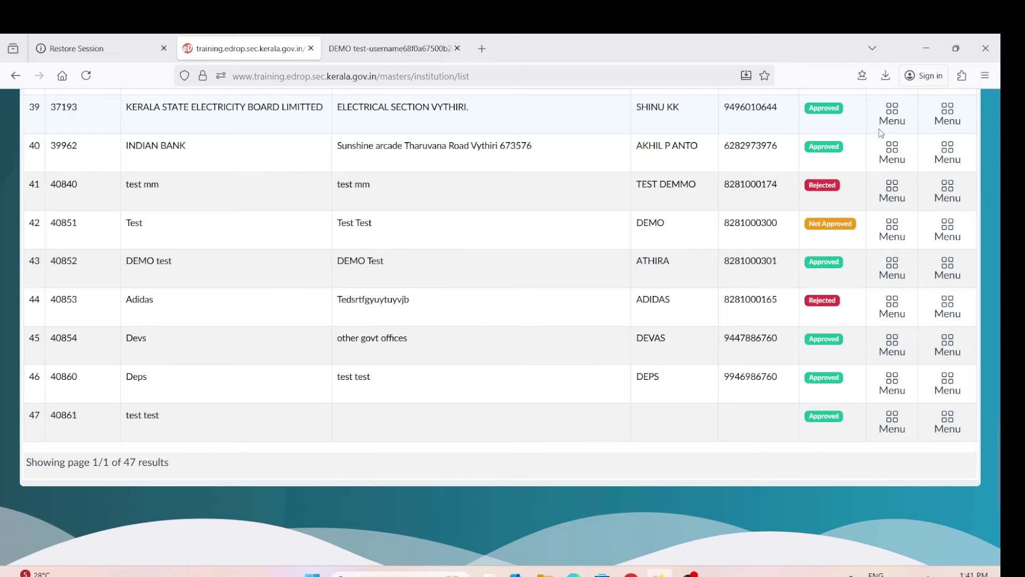
# Approve the institution "Test" and confirm the approval
pyautogui.click(905, 234)
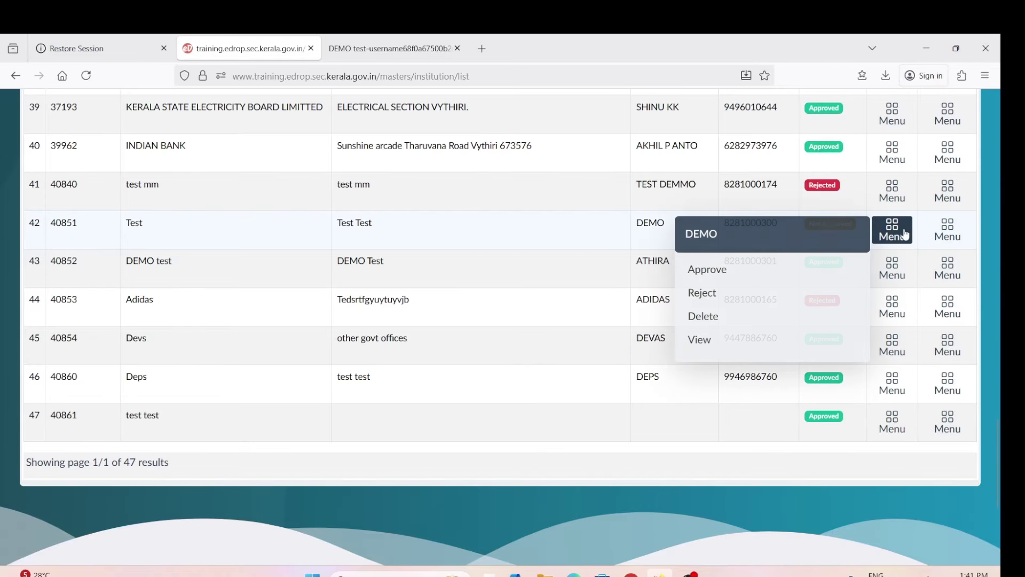
pyautogui.click(727, 273)
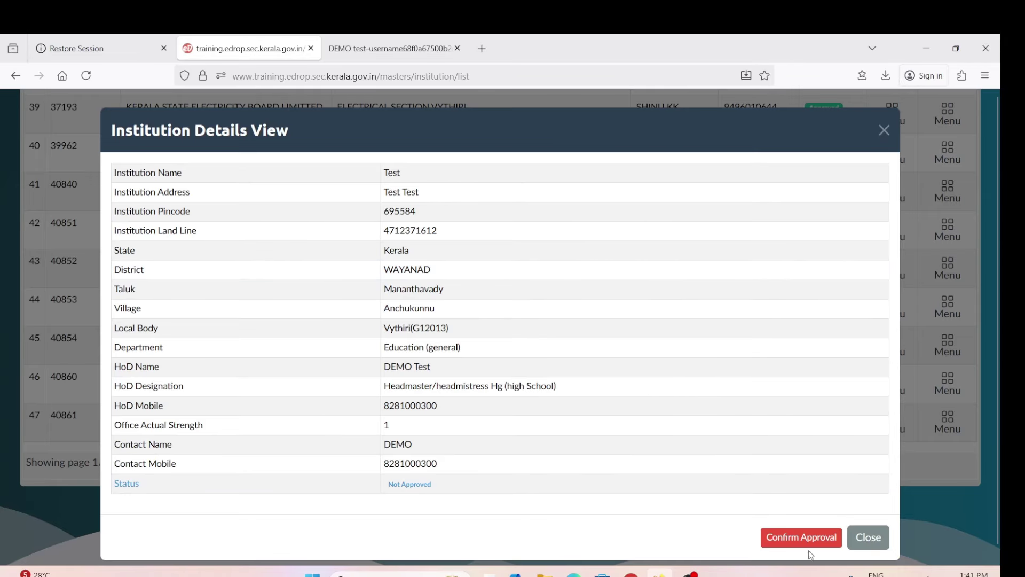
pyautogui.click(810, 536)
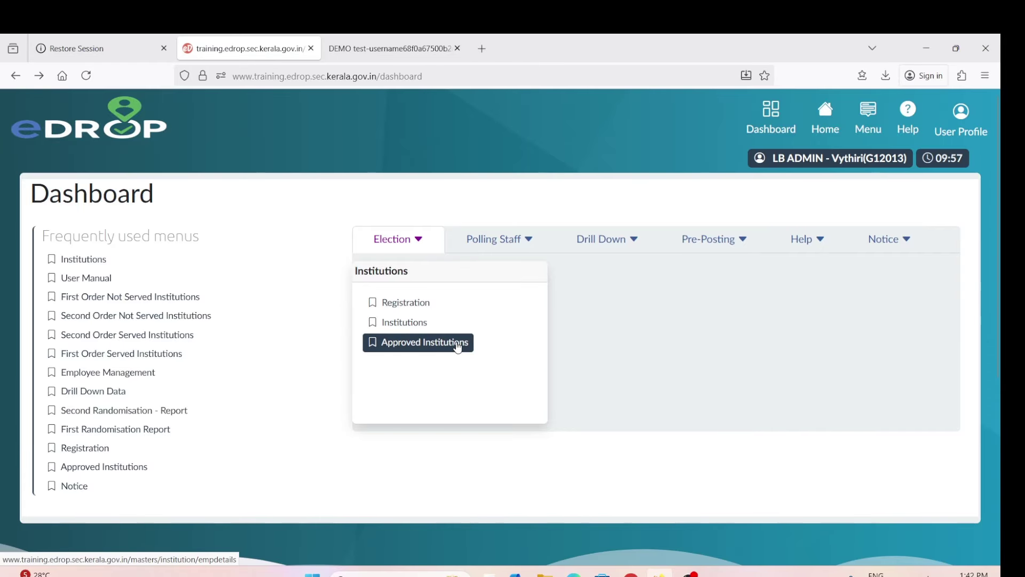
# Open the list of approved institutions from the dashboard
pyautogui.click(458, 347)
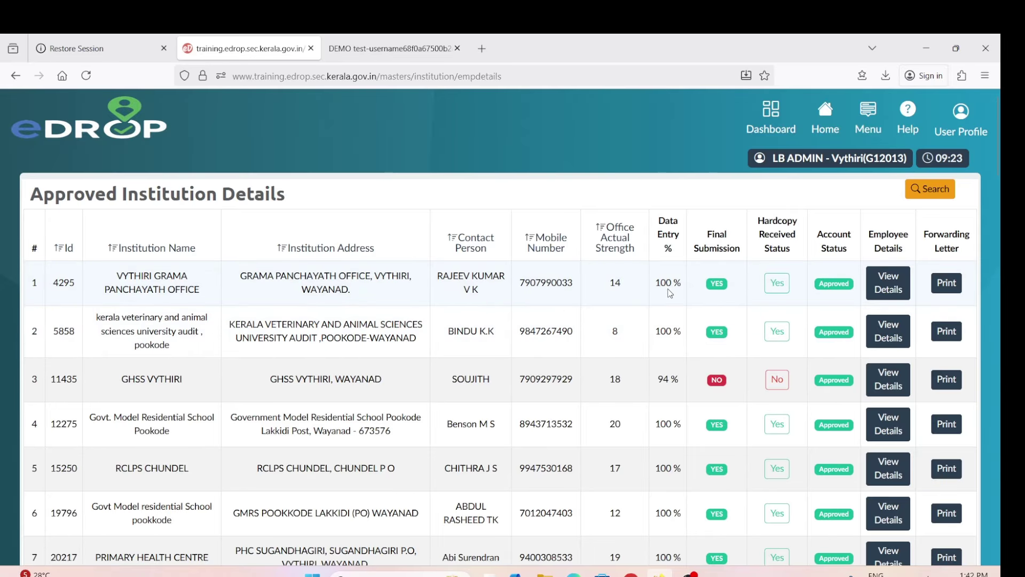
# Check data entry and final submission statuses in the approved institutions list, view the employee details of "DEMO test" and close them
pyautogui.moveTo(684, 282); pyautogui.dragTo(647, 292)
pyautogui.moveTo(740, 289); pyautogui.dragTo(702, 291)
pyautogui.moveTo(996, 174); pyautogui.dragTo(996, 555)
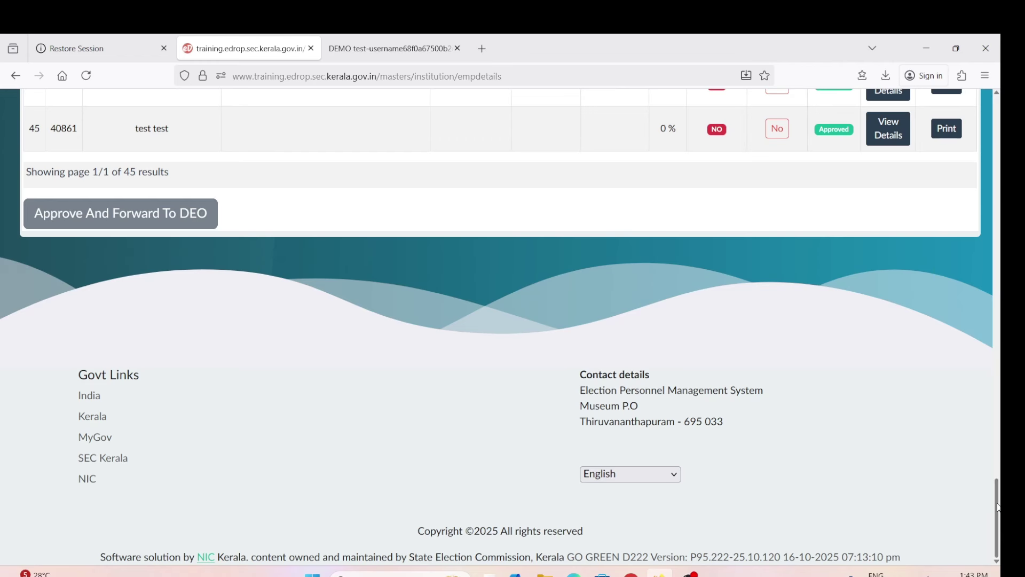
pyautogui.scroll(5, 440, 309)
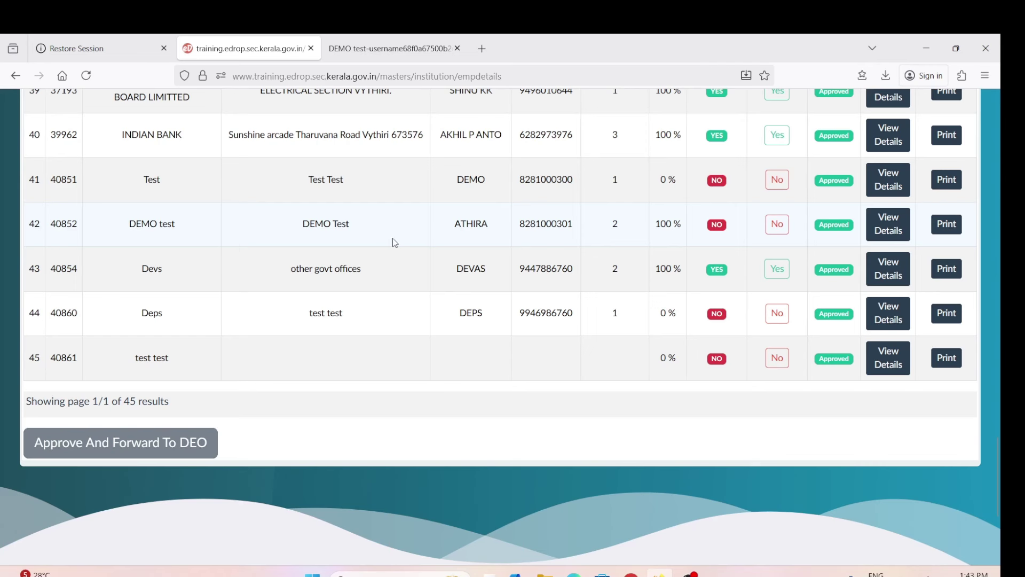
pyautogui.click(895, 229)
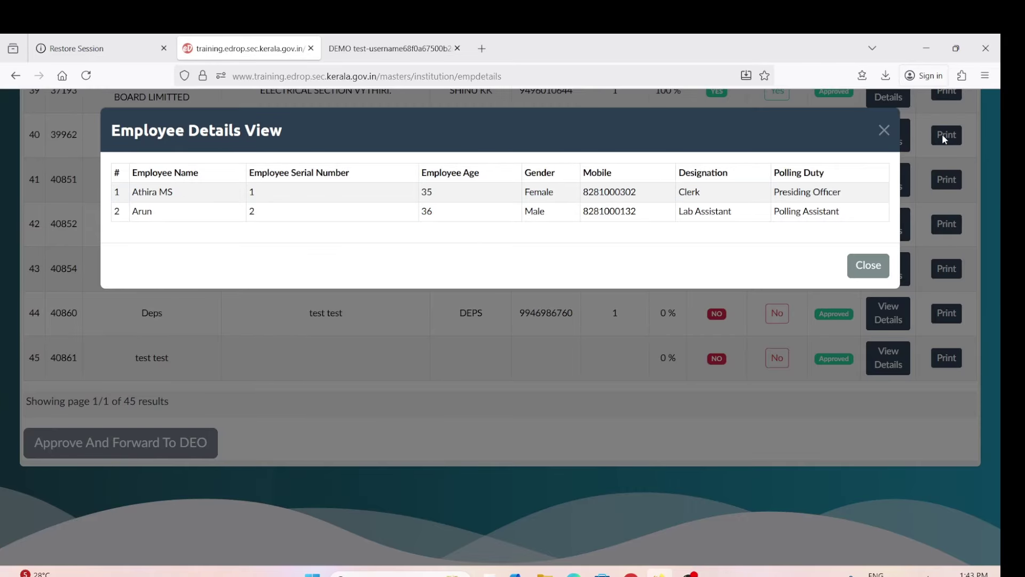
pyautogui.click(884, 132)
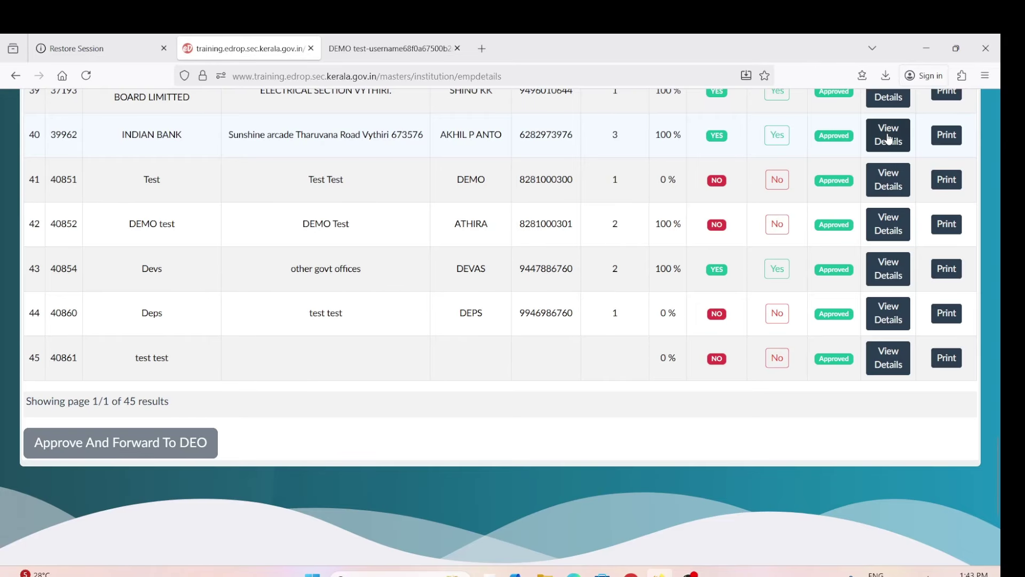
# Download the forwarding letter of the institution "DEMO test" and review its sign-in instructions
pyautogui.click(948, 226)
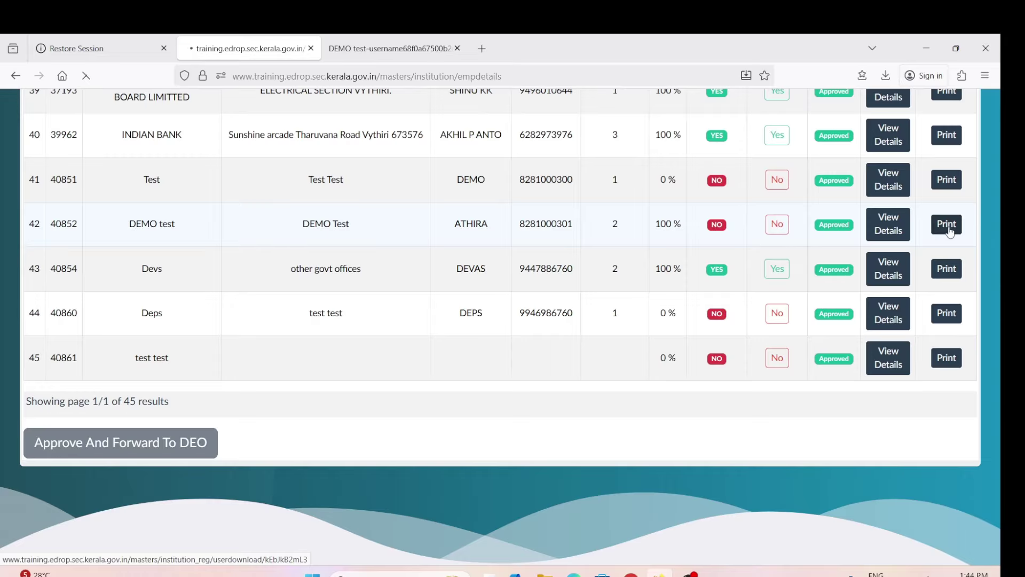
pyautogui.scroll(-3, 527, 182)
pyautogui.scroll(-2, 527, 182)
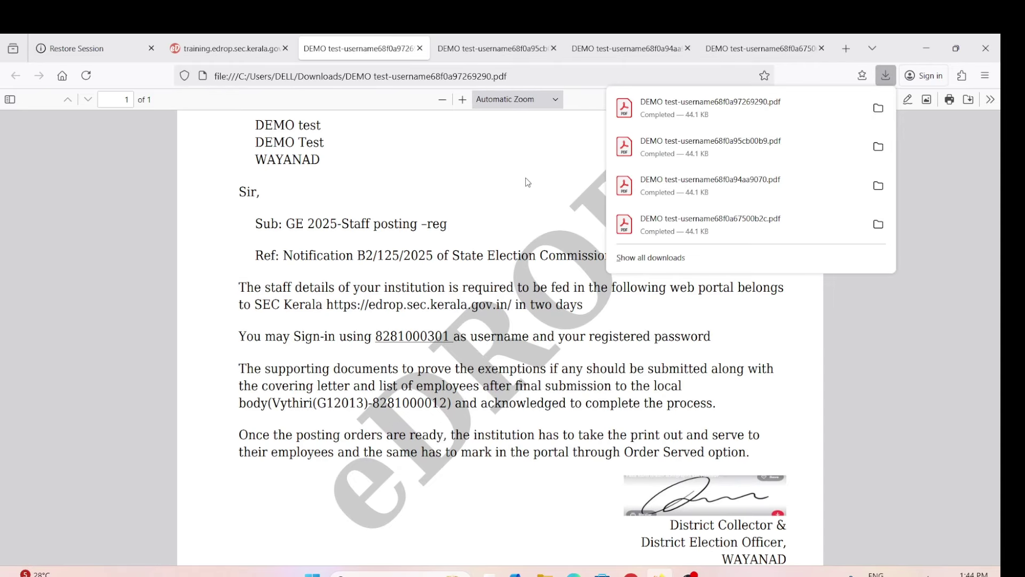
pyautogui.moveTo(379, 340); pyautogui.dragTo(426, 337)
pyautogui.click(433, 337)
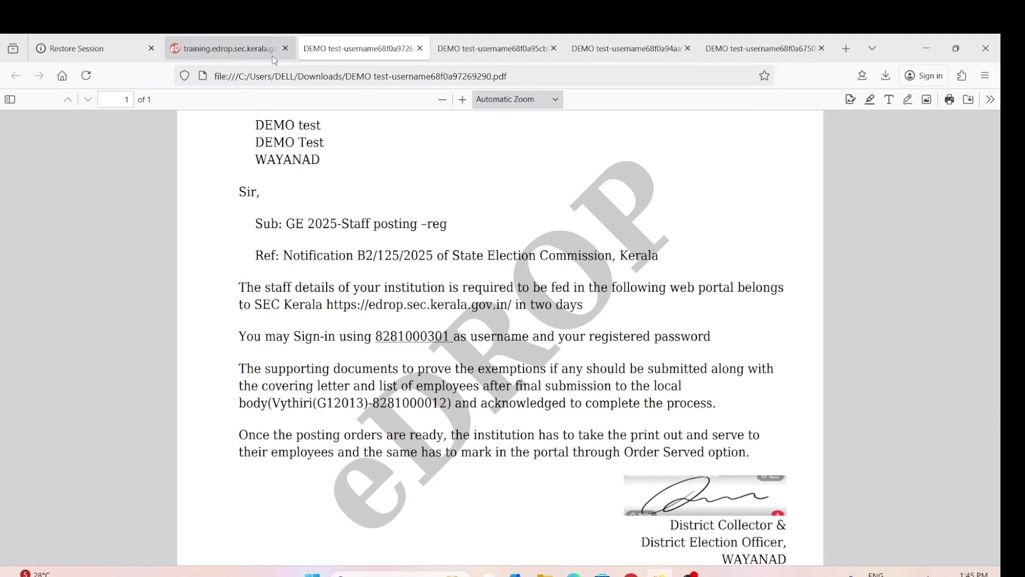
# Return to the approved institutions list and update "DEMO test" to show that its hard copies are submitted
pyautogui.click(205, 47)
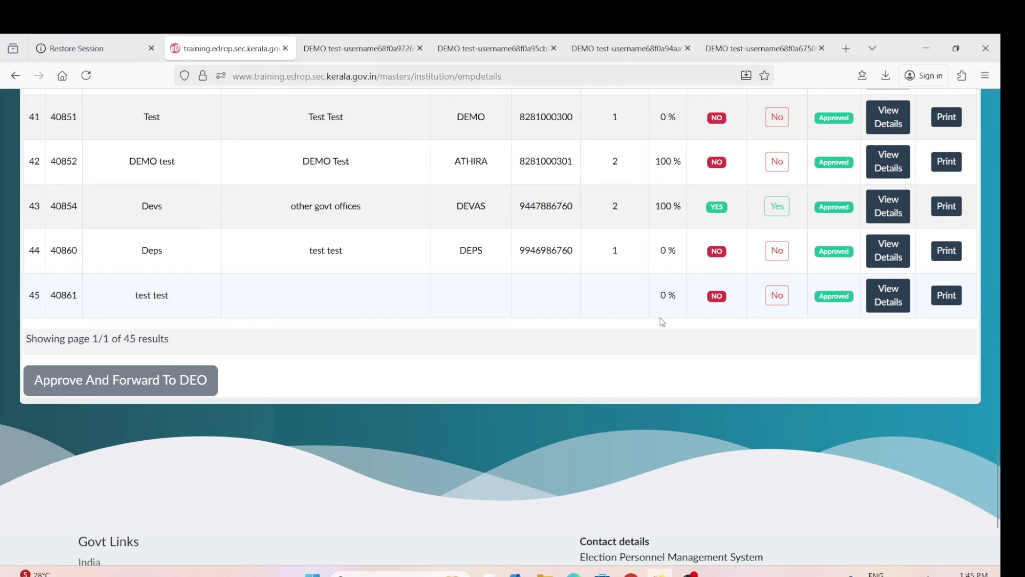
pyautogui.click(719, 120)
pyautogui.scroll(2, 596, 512)
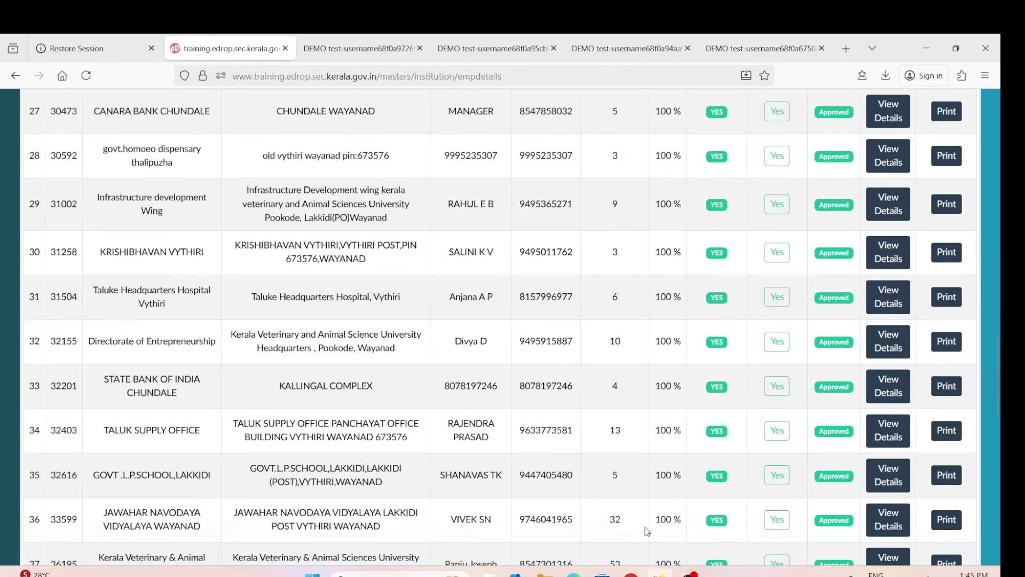
pyautogui.scroll(-10, 737, 337)
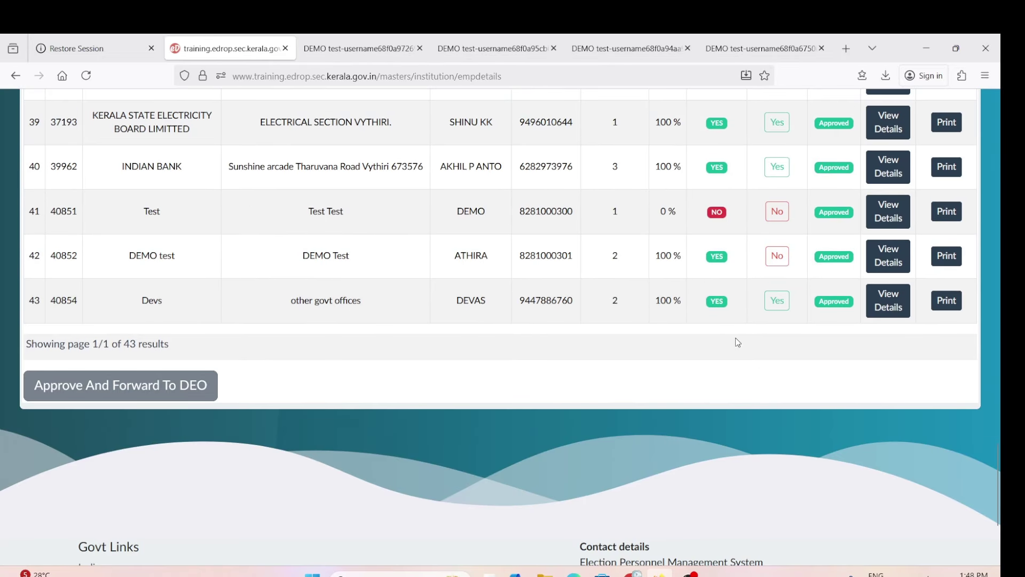
pyautogui.moveTo(681, 256); pyautogui.dragTo(655, 262)
pyautogui.moveTo(729, 260); pyautogui.dragTo(710, 260)
pyautogui.click(779, 259)
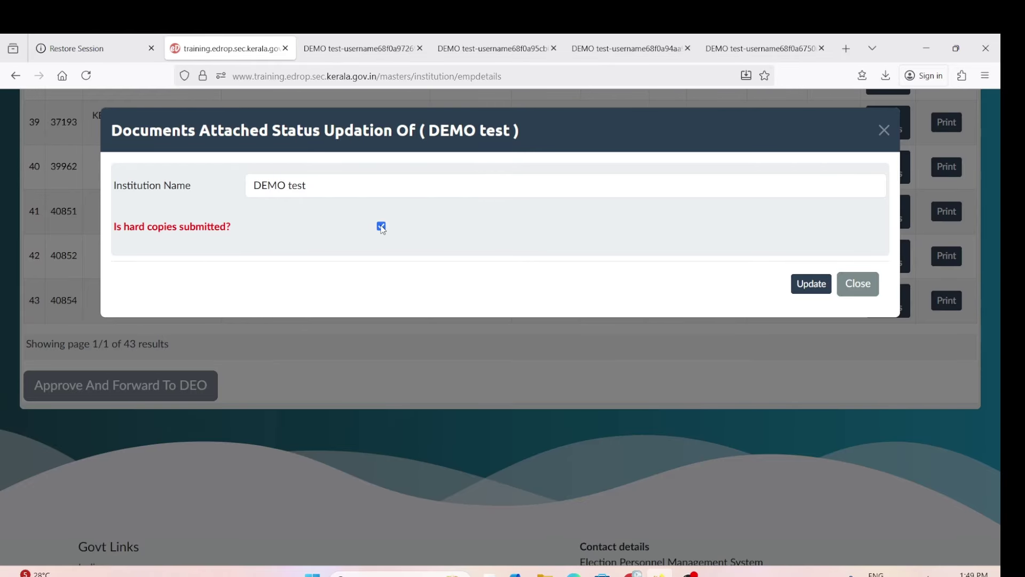
pyautogui.click(811, 284)
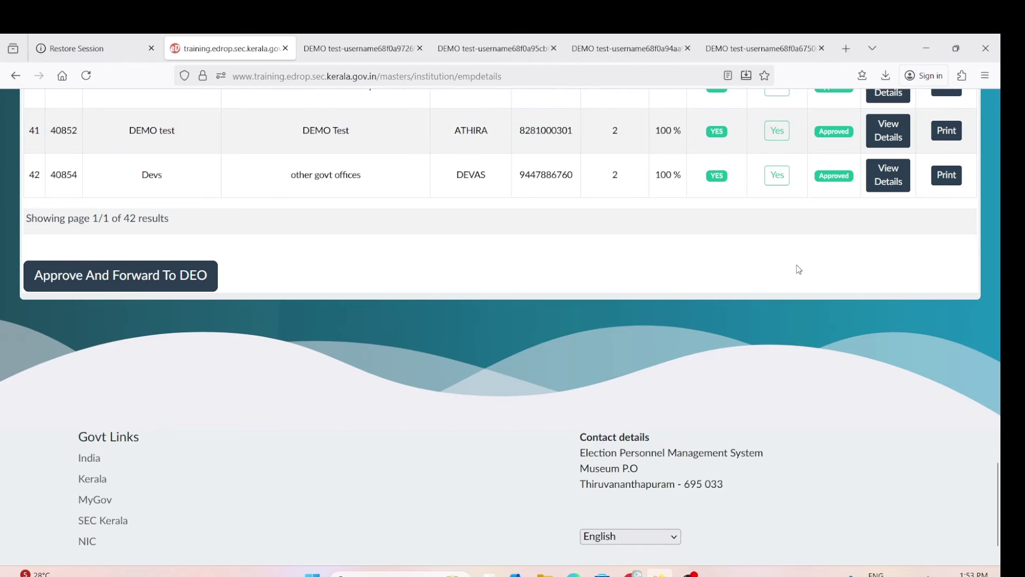
# Approve the institution list, forward it to the DEO and confirm the approval
pyautogui.click(138, 288)
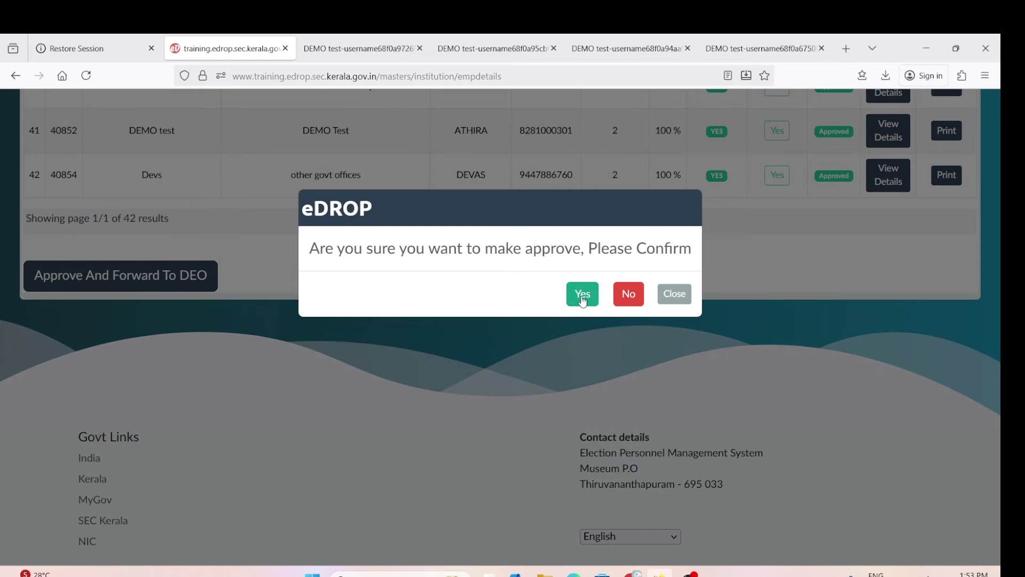
pyautogui.click(584, 294)
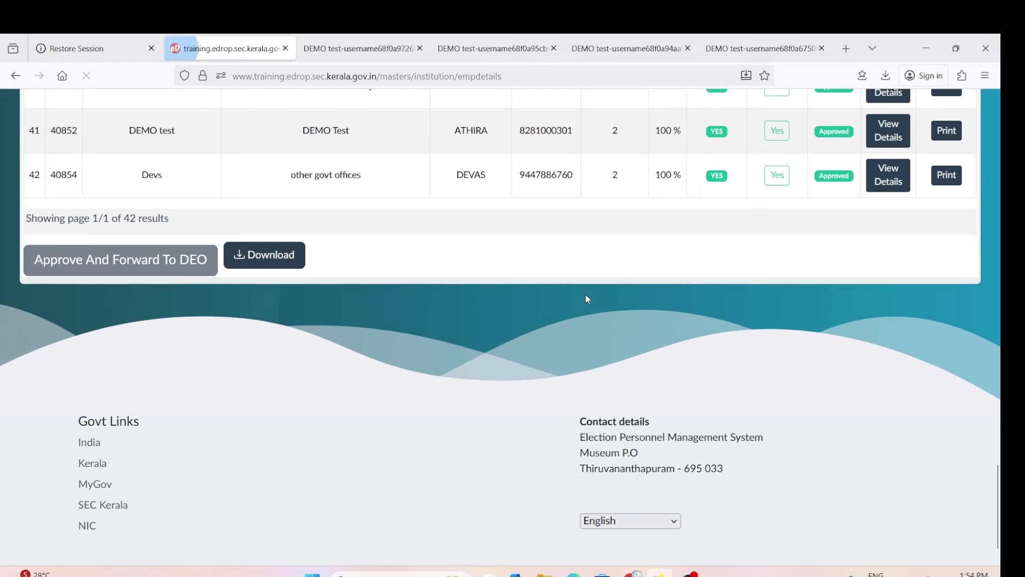
pyautogui.scroll(1, 400, 316)
pyautogui.scroll(-1, 400, 316)
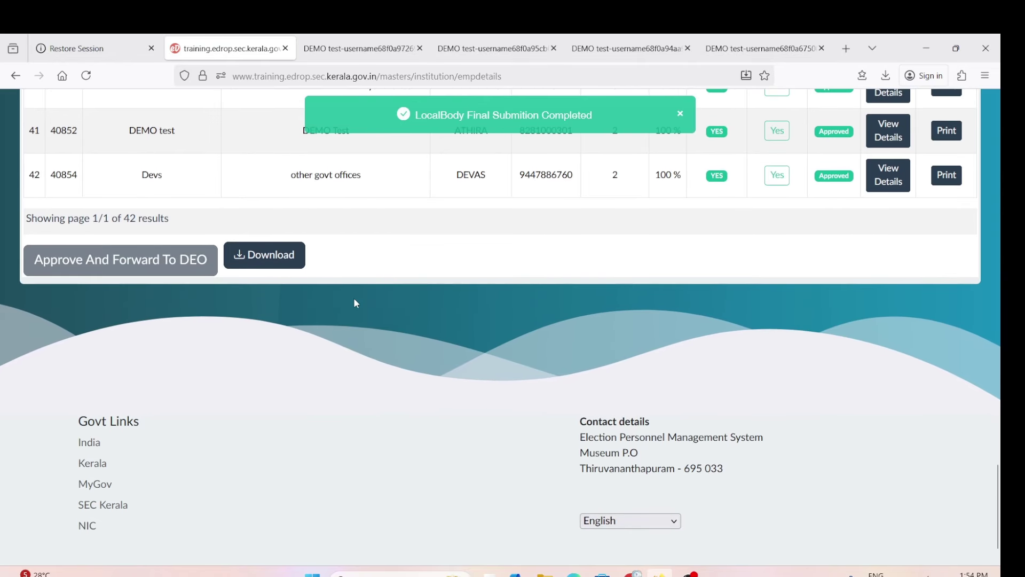
# Download the local body's staff list submission letter to the District Election Officer and look through its pages
pyautogui.click(274, 260)
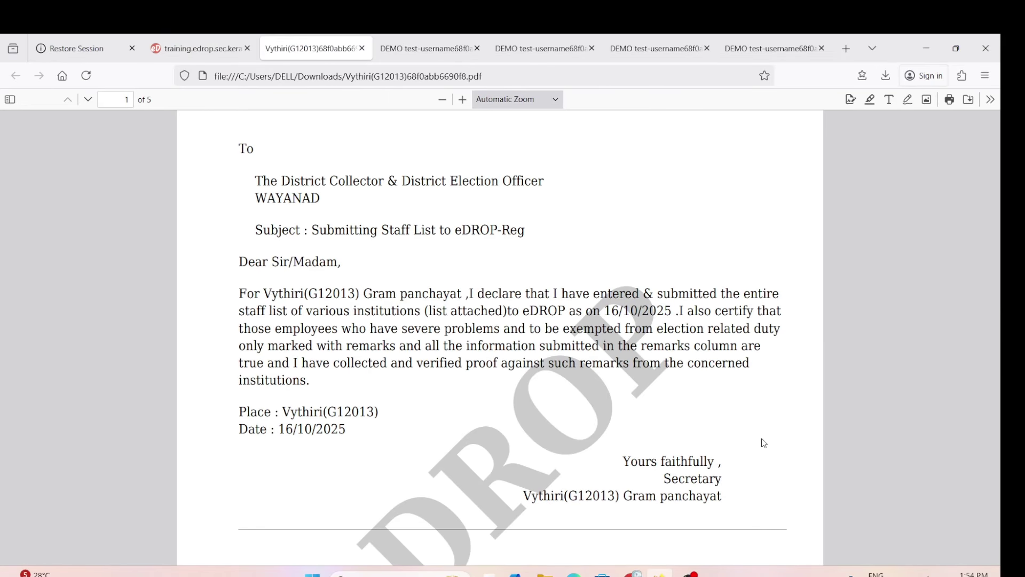
pyautogui.scroll(-20, 764, 442)
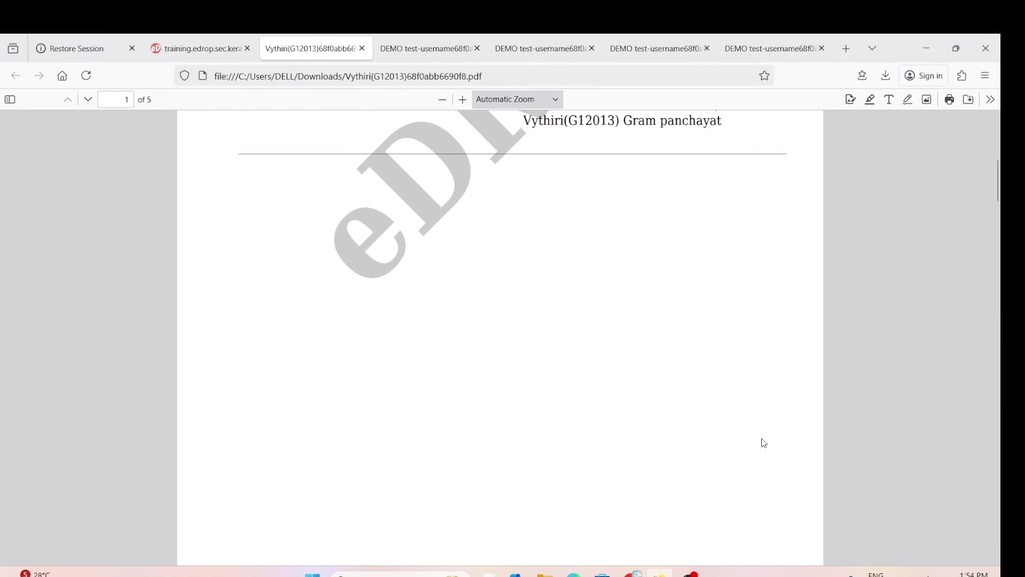
pyautogui.scroll(-18, 763, 438)
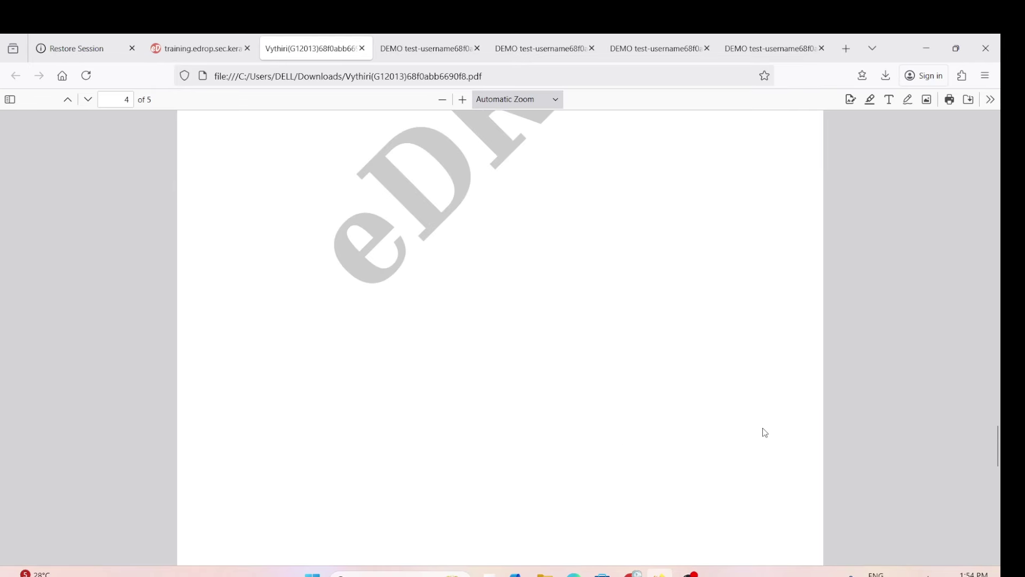
pyautogui.scroll(19, 765, 432)
pyautogui.scroll(20, 765, 432)
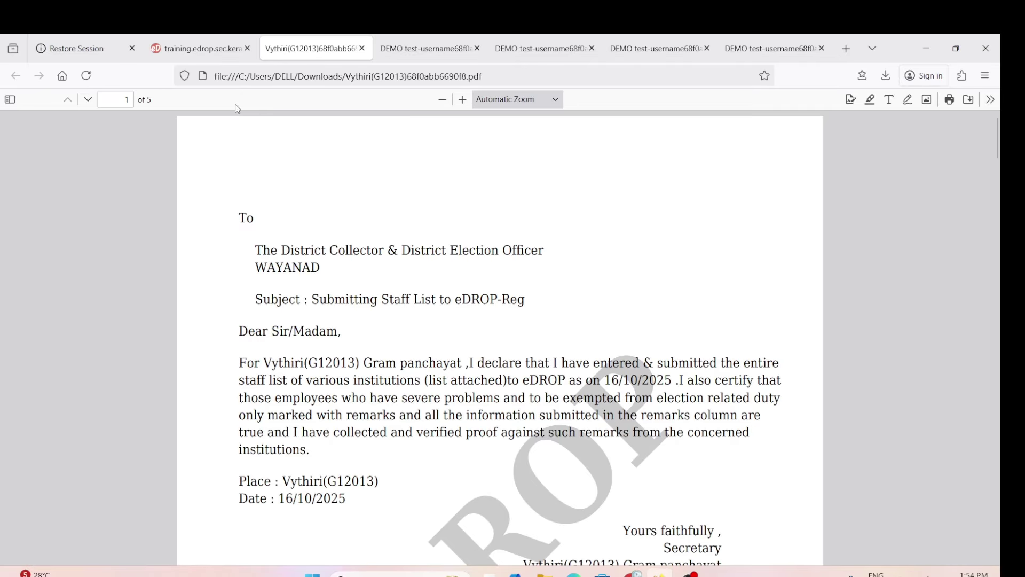
# Return to the portal, download the First Randomisation Report for polling staff and read its covering letter and receipt
pyautogui.click(179, 46)
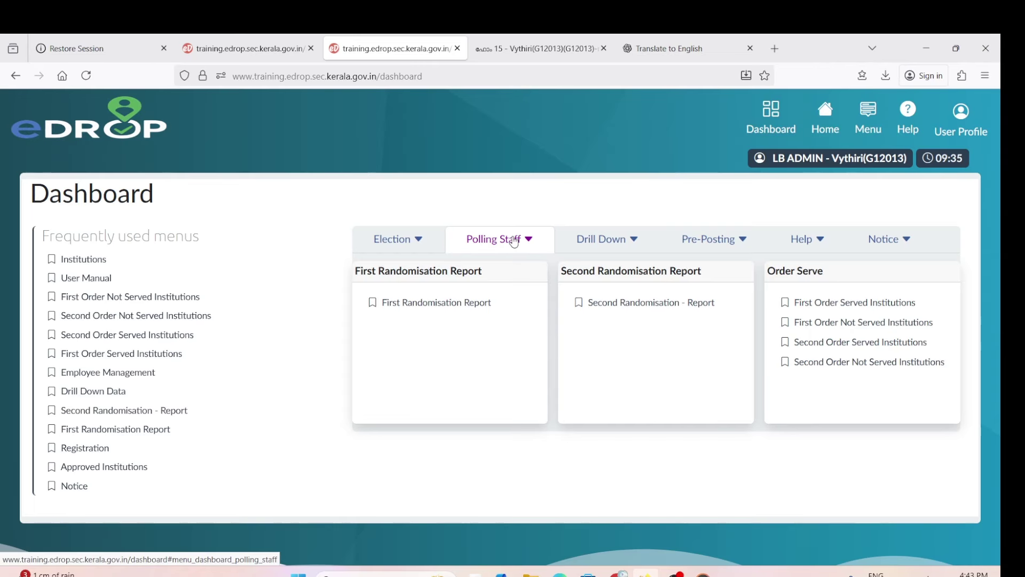
pyautogui.click(423, 311)
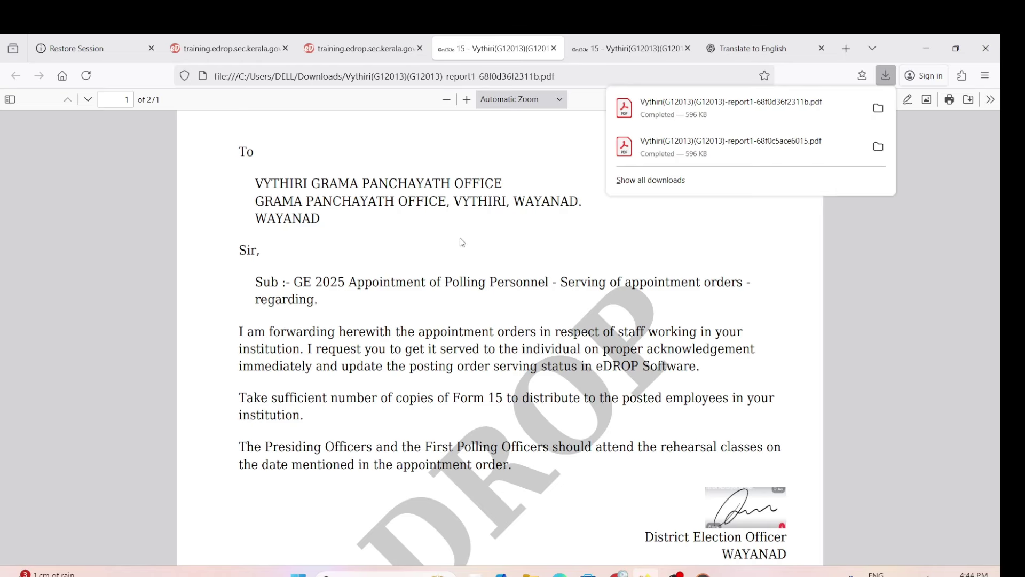
pyautogui.scroll(-2, 462, 242)
pyautogui.scroll(-6, 463, 243)
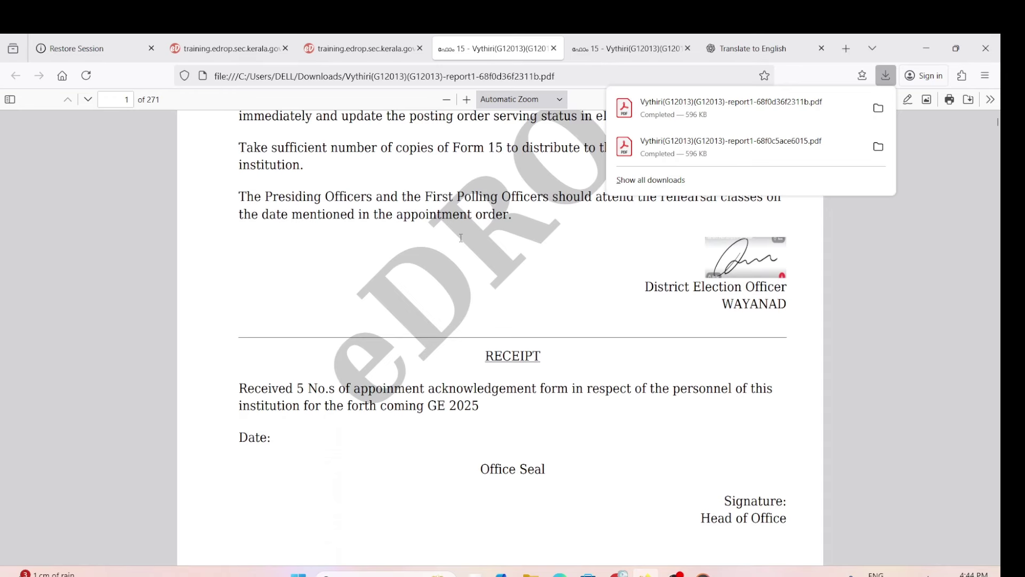
pyautogui.scroll(-2, 461, 237)
pyautogui.scroll(8, 462, 242)
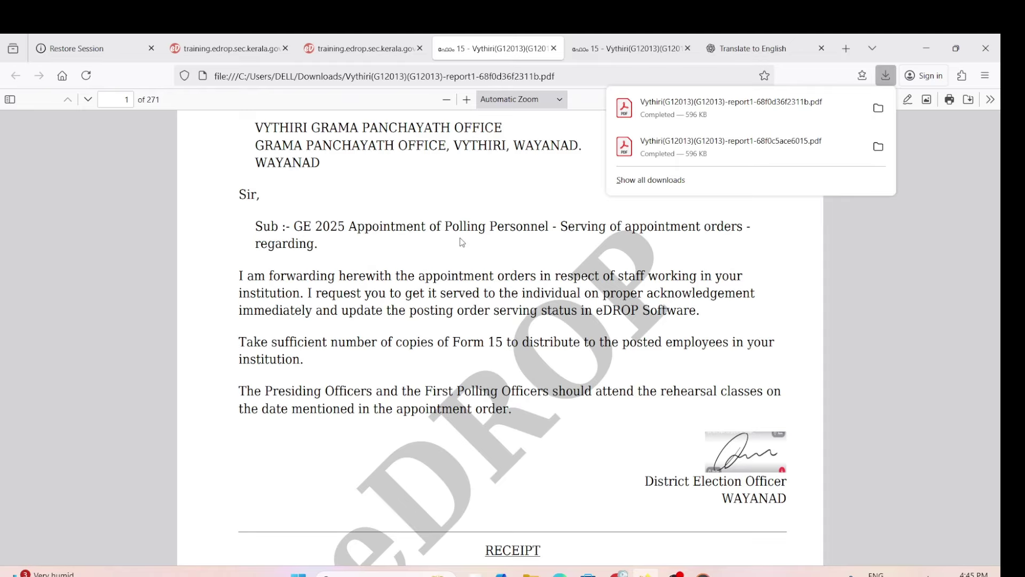
# View the First Order Served and First Order Not Served institution lists, returning to the dashboard after each
pyautogui.hotkey('ctrl', 'shift', 'Tab')
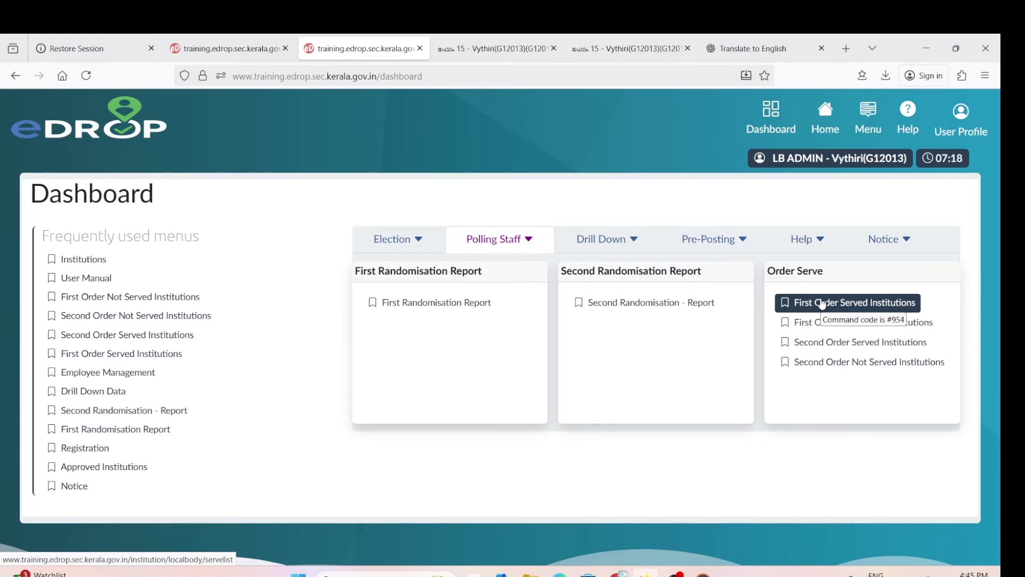
pyautogui.moveTo(825, 271); pyautogui.dragTo(766, 272)
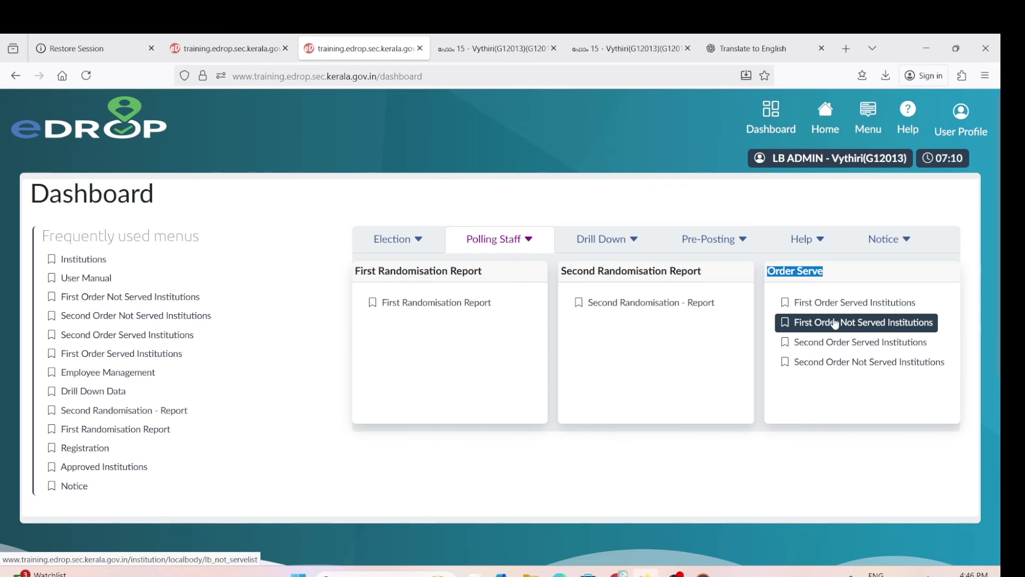
pyautogui.click(842, 303)
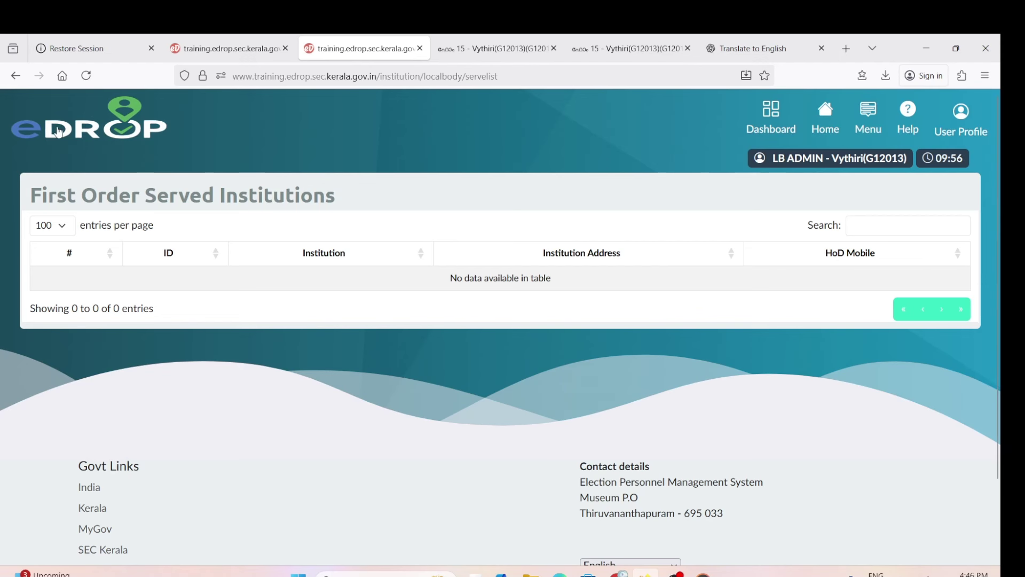
pyautogui.click(16, 75)
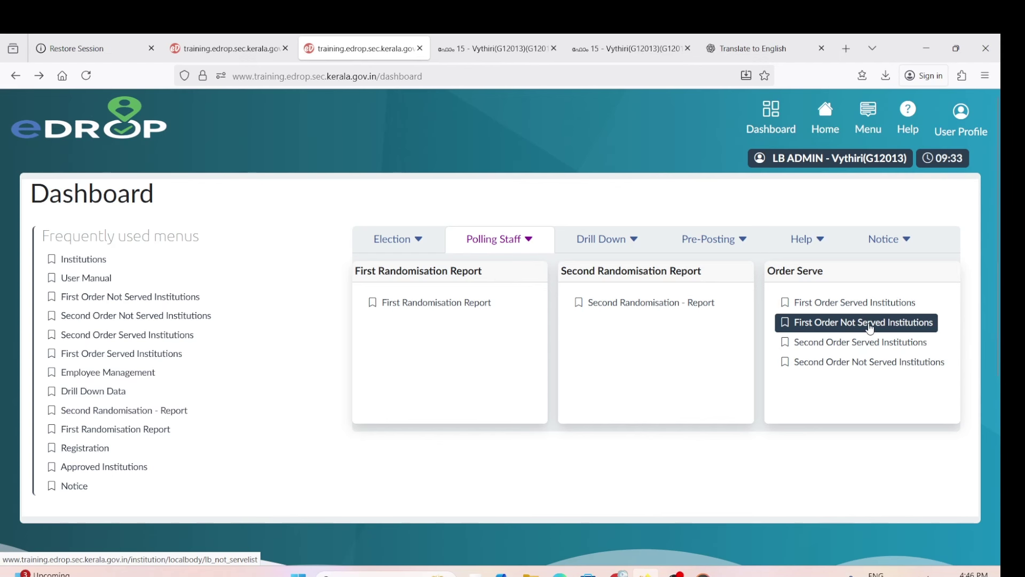
pyautogui.click(870, 323)
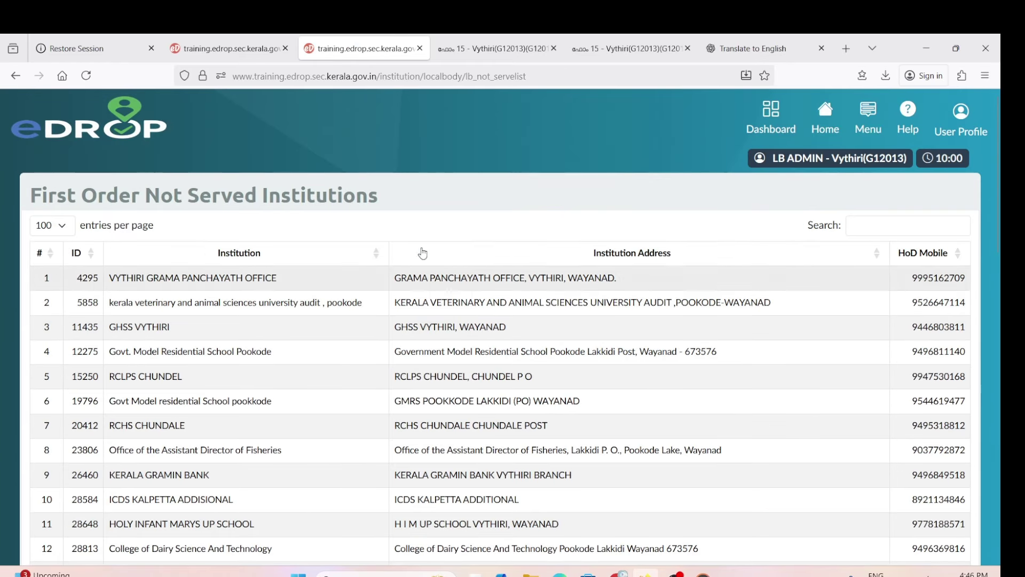
pyautogui.click(16, 76)
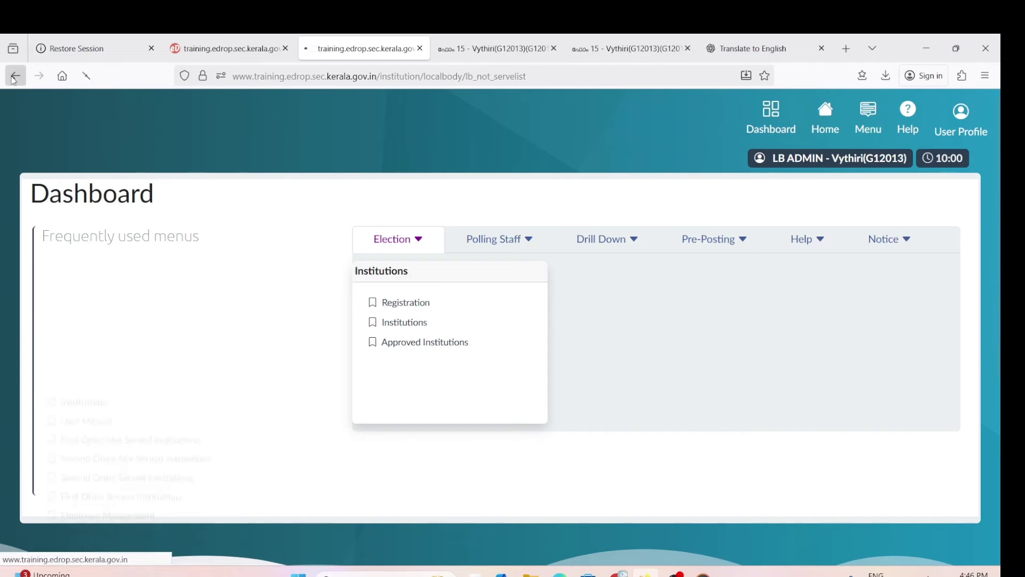
# Download the Second Randomisation Report for polling staff and look over its first page
pyautogui.click(509, 245)
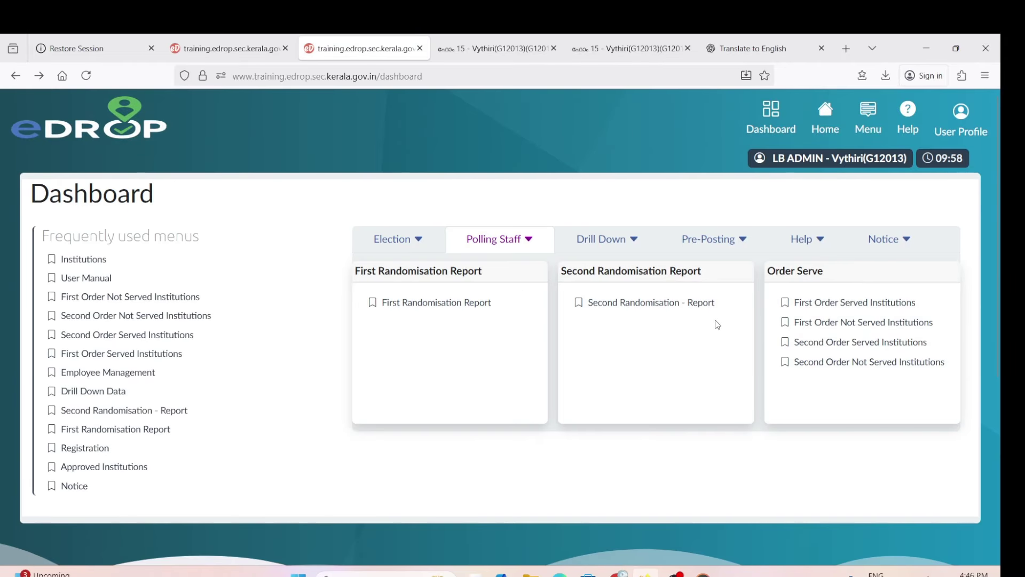
pyautogui.click(666, 314)
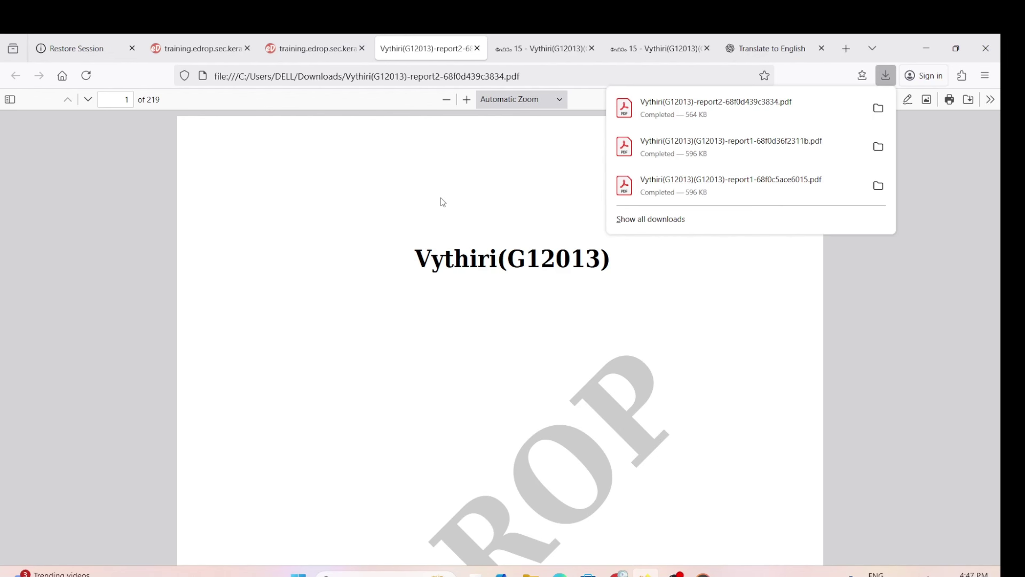
pyautogui.scroll(-3, 442, 202)
pyautogui.scroll(3, 443, 202)
pyautogui.scroll(-2, 423, 215)
pyautogui.scroll(2, 423, 215)
pyautogui.click(424, 217)
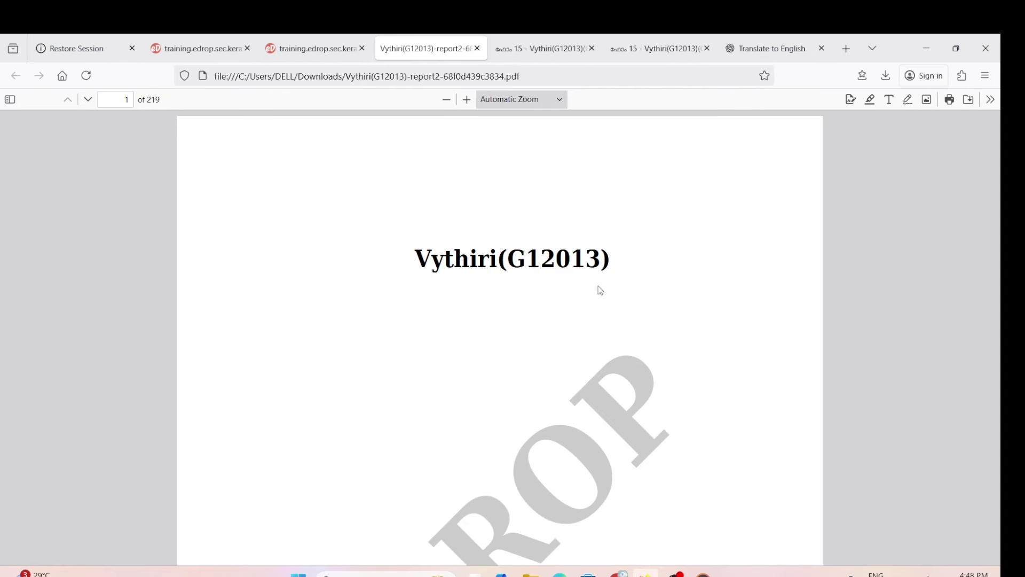
# From the portal dashboard, view the Second Order Not Served Institutions list and go back to the dashboard
pyautogui.click(303, 49)
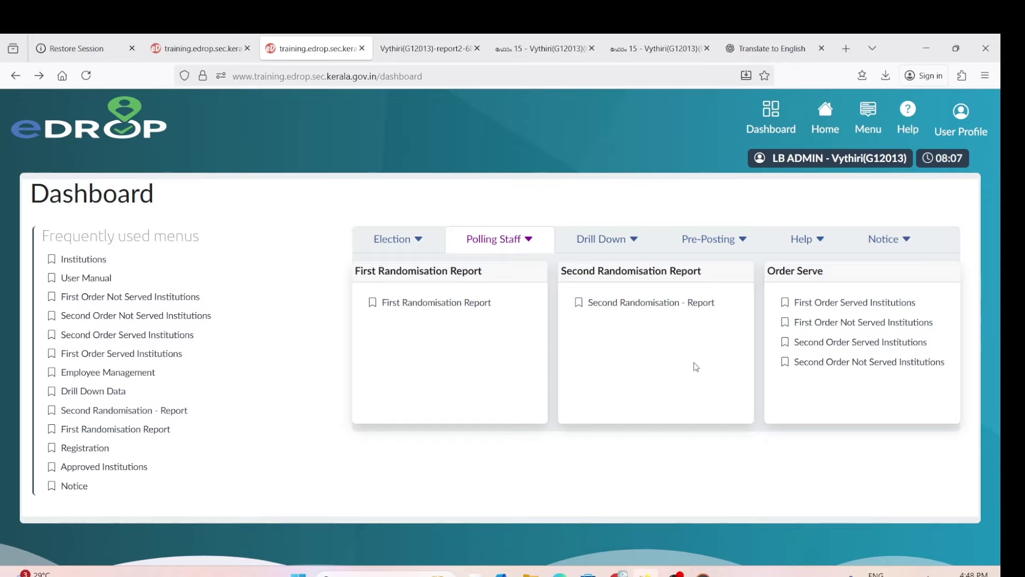
pyautogui.click(810, 363)
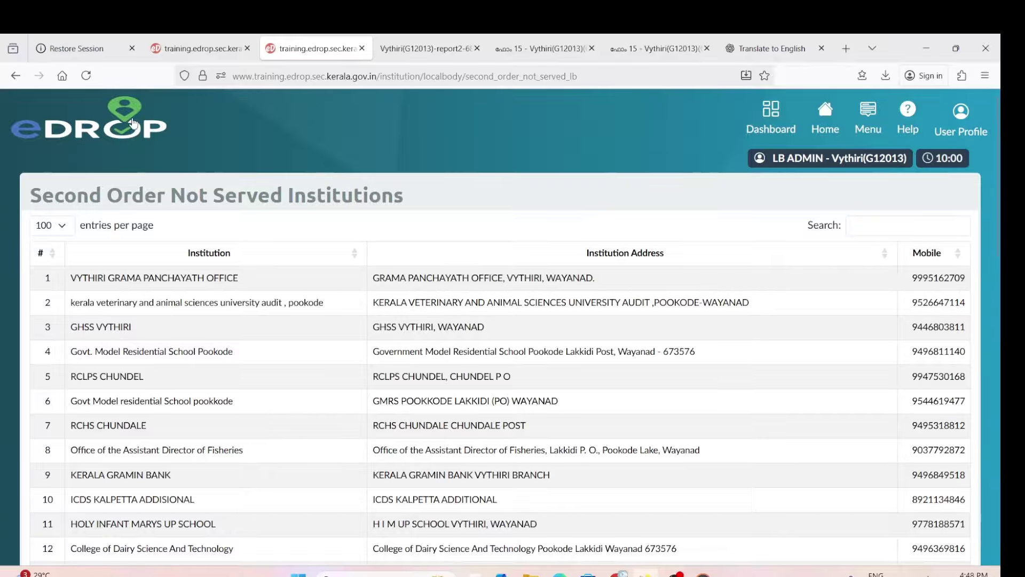
pyautogui.click(15, 76)
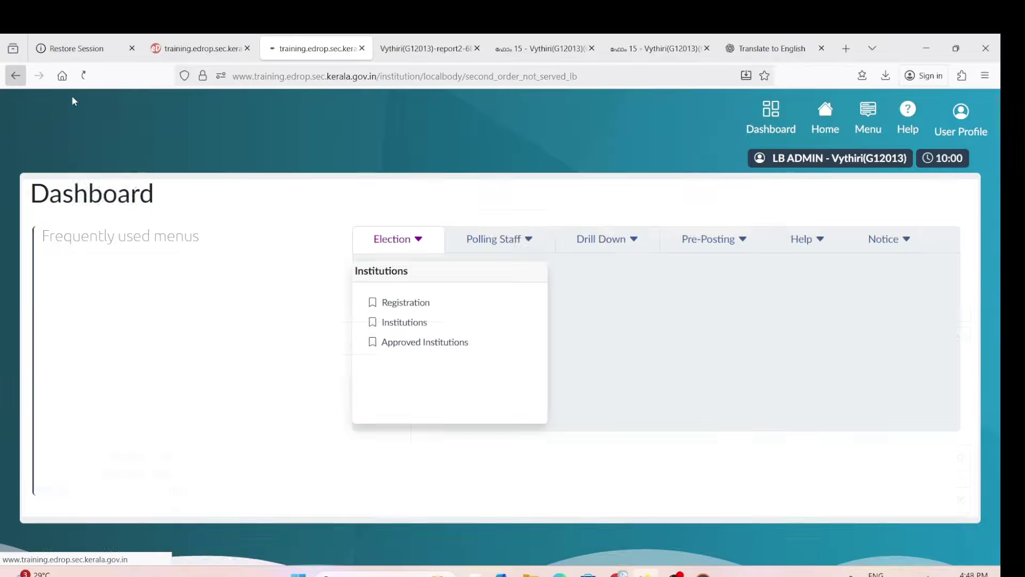
# View the Drill Down Data for the local body, look through its whole institution list, and return to the dashboard
pyautogui.click(603, 244)
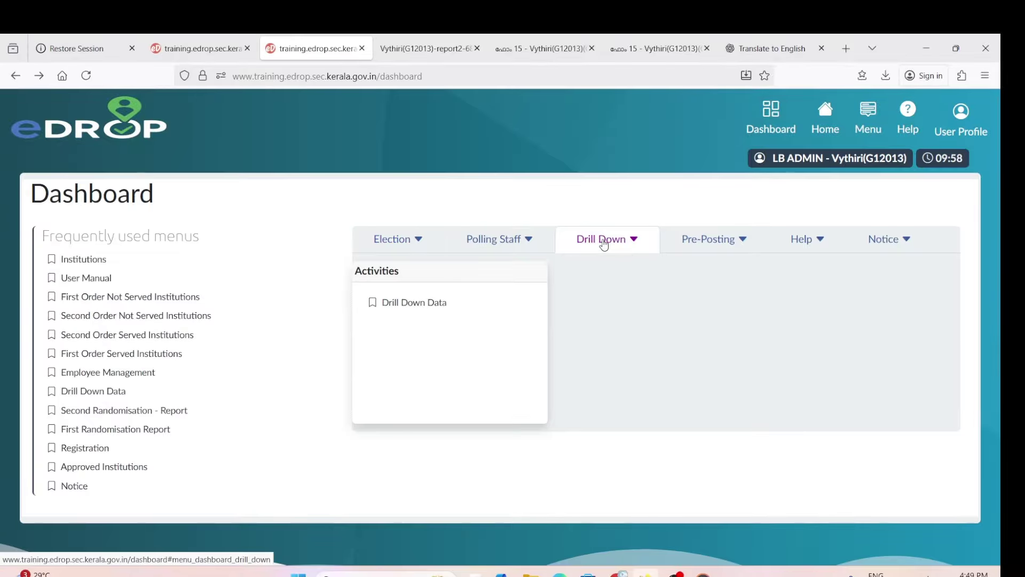
pyautogui.click(437, 307)
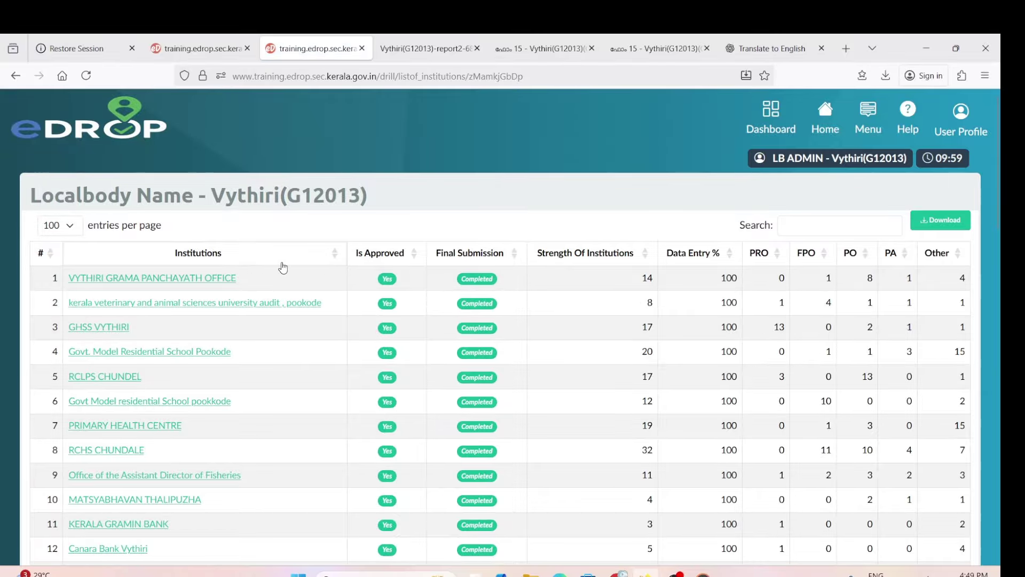
pyautogui.scroll(-5, 283, 267)
pyautogui.scroll(-10, 284, 266)
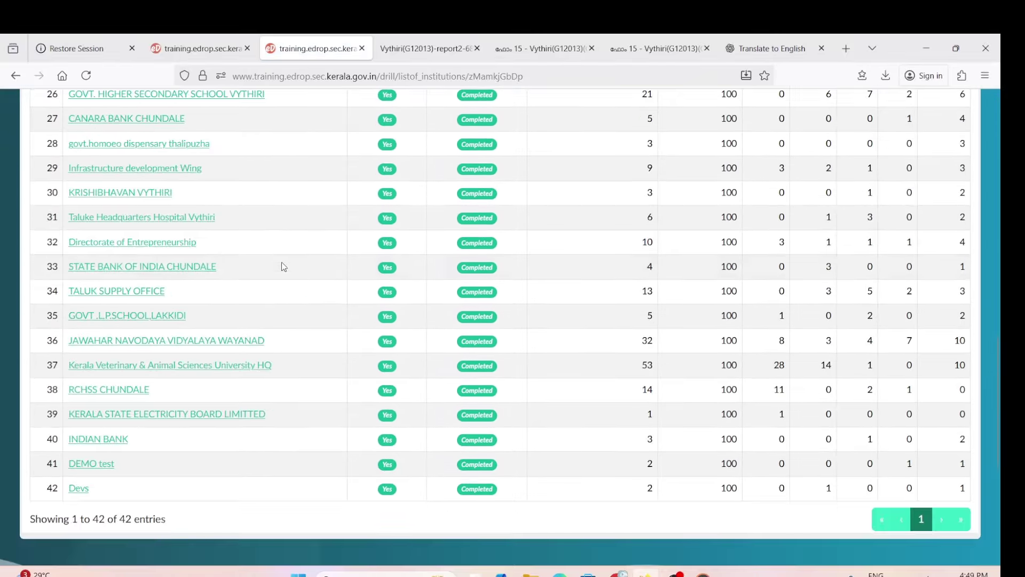
pyautogui.scroll(13, 283, 267)
pyautogui.scroll(3, 284, 267)
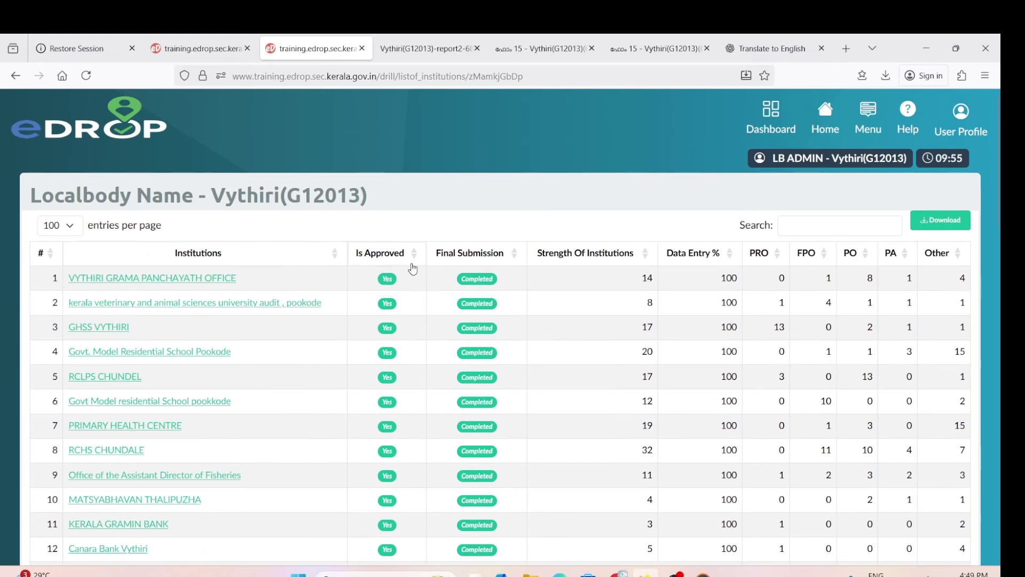
pyautogui.hotkey('alt', 'Left')
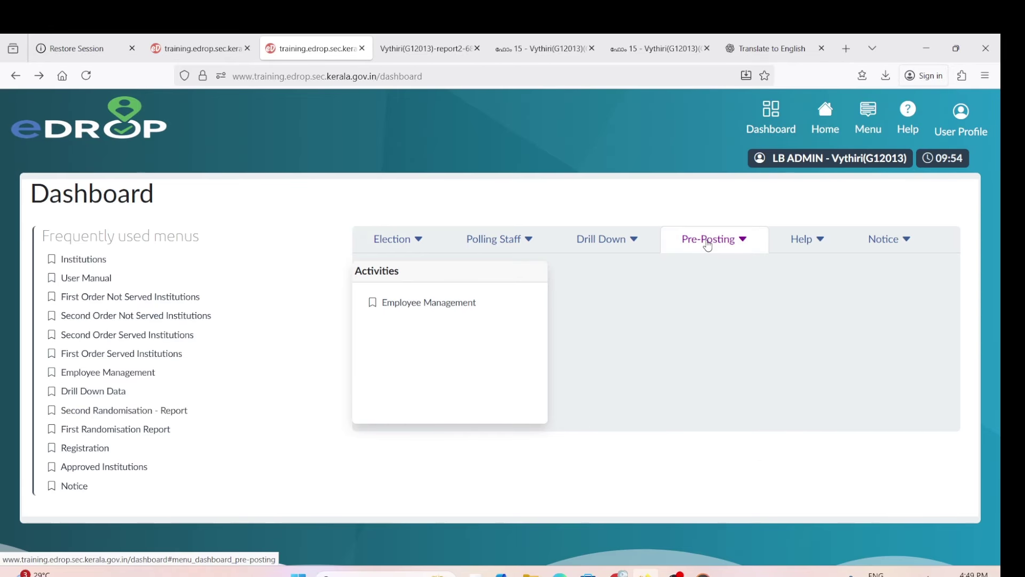
# View the pre-posting Employee Management list, show the actions available for the first employee, and go back to the dashboard
pyautogui.click(439, 303)
pyautogui.click(941, 260)
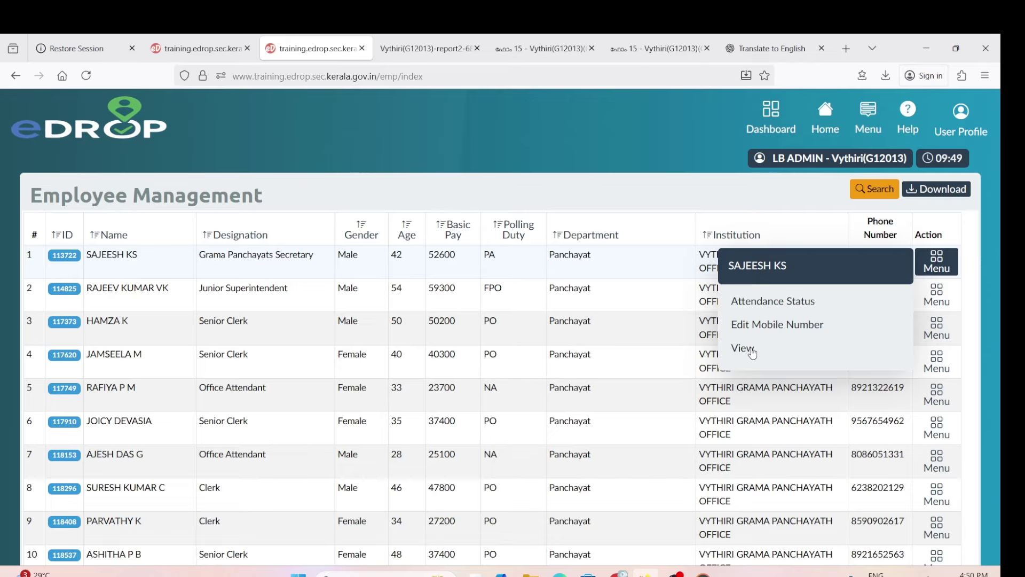
pyautogui.click(16, 77)
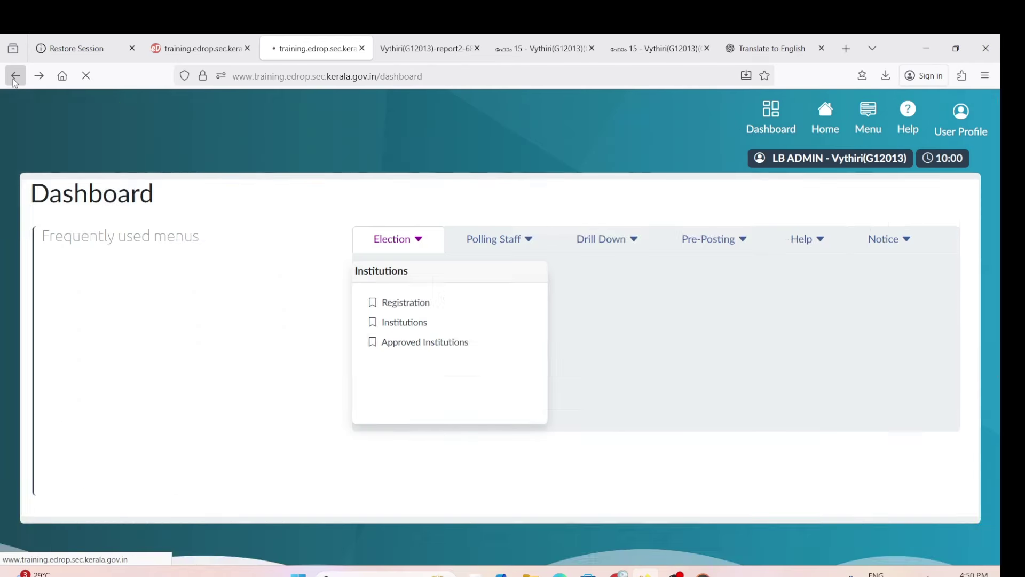
# Check the Notice page for the local body and return to the dashboard
pyautogui.click(885, 244)
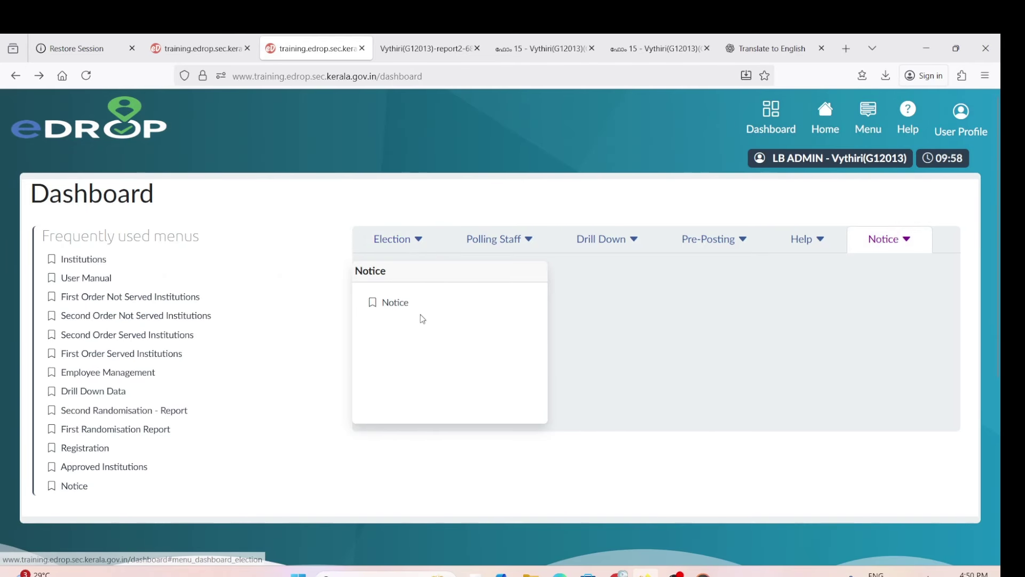
pyautogui.click(395, 303)
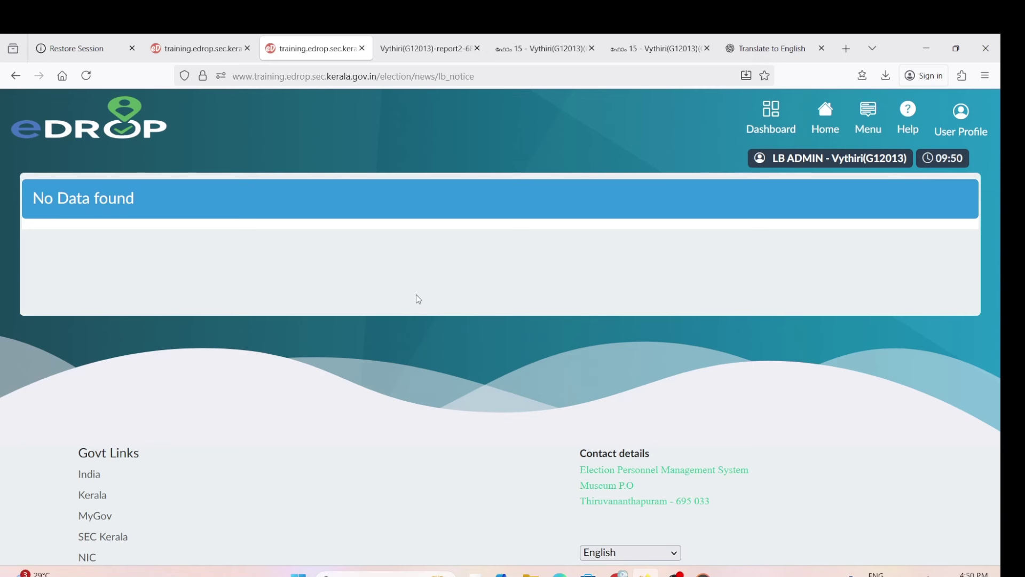
pyautogui.click(16, 75)
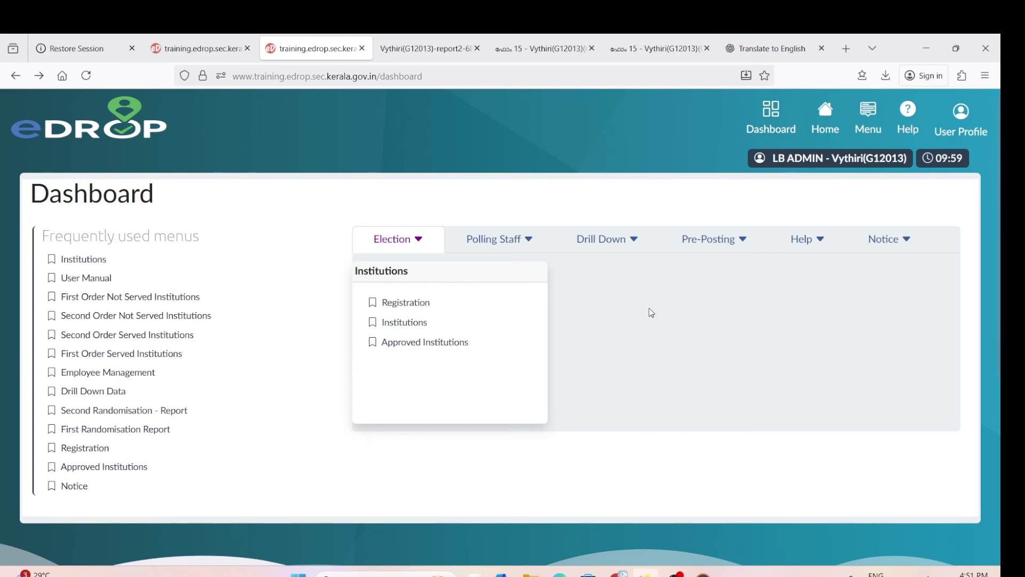